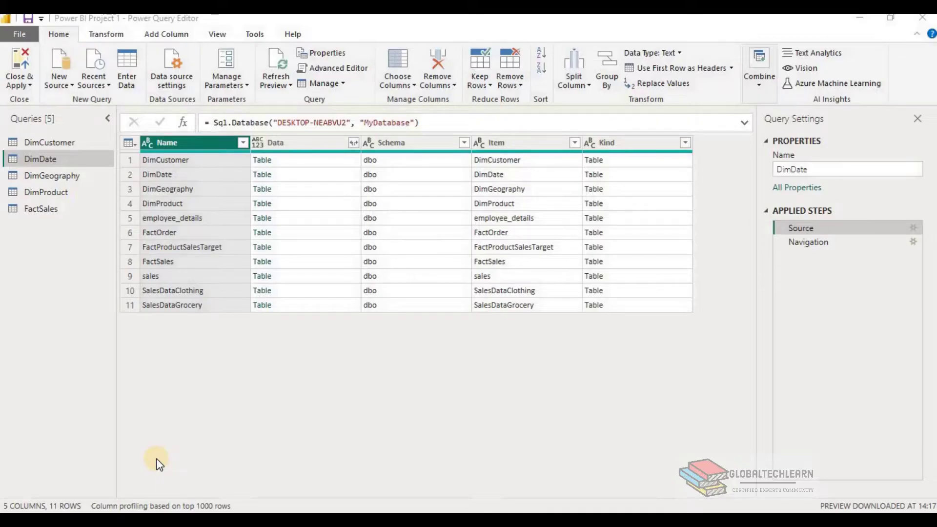
- Select the DimCustomer query to preview CustomerName, CustomerKey, CustomerType and GeoId
{"action": "left_click", "coordinate": [106, 297]}
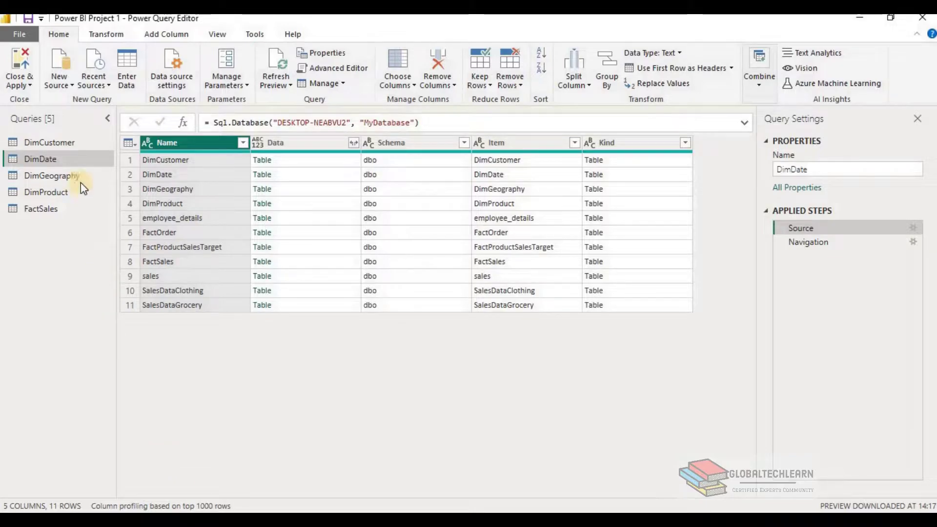
{"action": "left_click", "coordinate": [72, 144]}
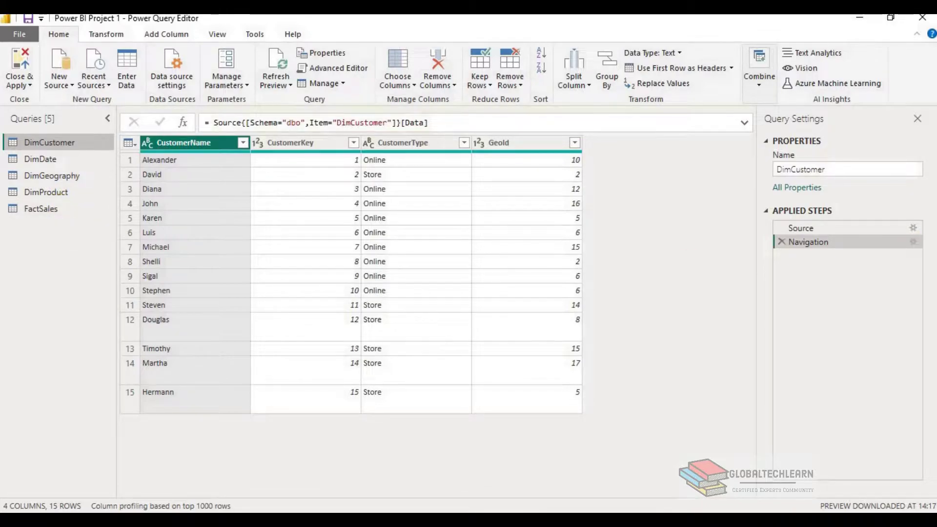
- Check the SQL Server source settings, dismiss them, and move to the DimGeography query
{"action": "left_click", "coordinate": [913, 228]}
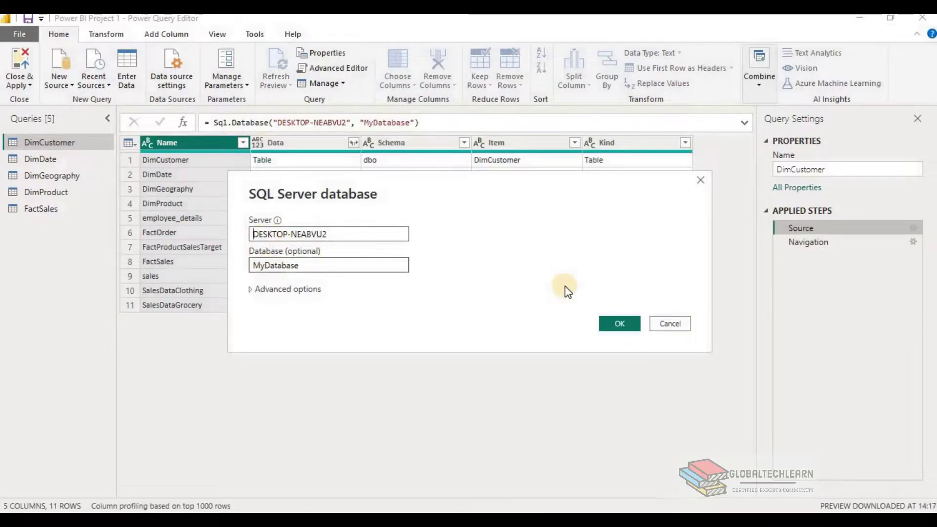
{"action": "key", "text": "Escape"}
{"action": "left_click", "coordinate": [69, 180]}
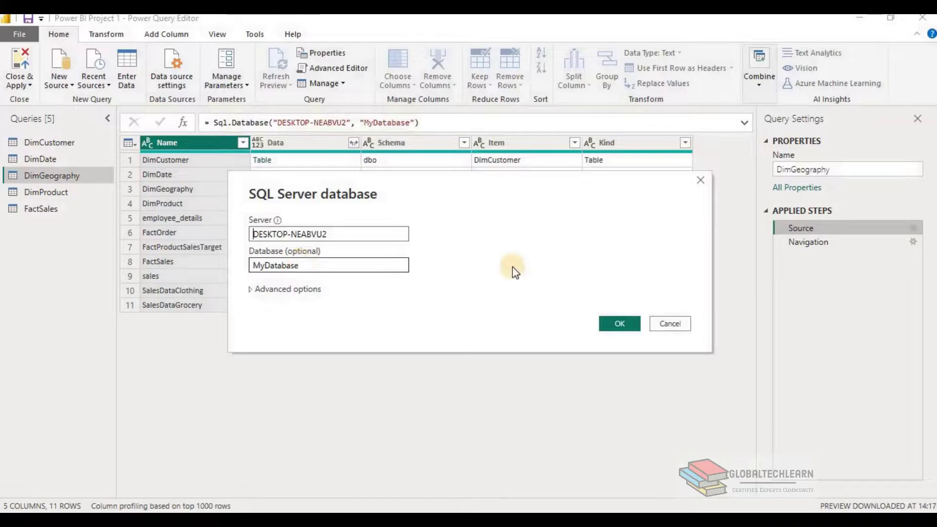
- Cancel the connection settings and start a new parameter named pServer
{"action": "left_click", "coordinate": [669, 323]}
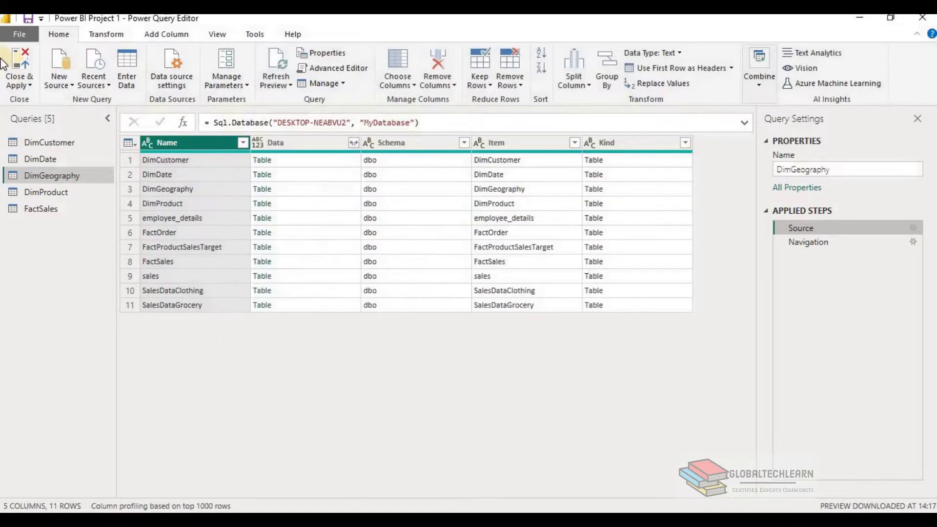
{"action": "left_click", "coordinate": [232, 88]}
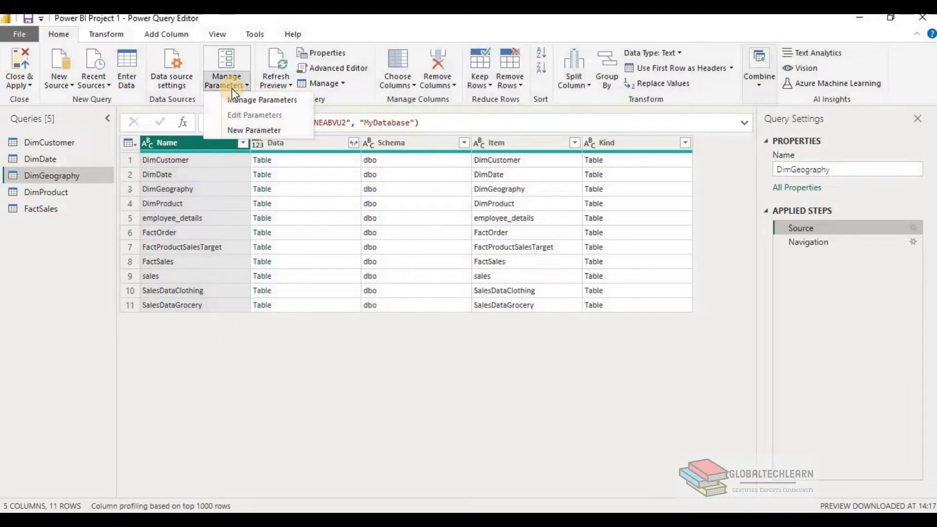
{"action": "left_click", "coordinate": [252, 131]}
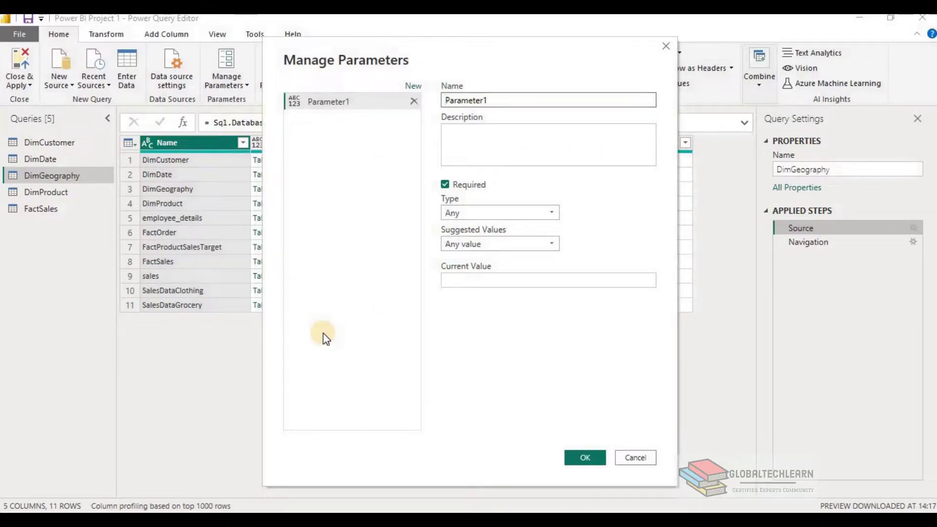
{"action": "left_click", "coordinate": [386, 104]}
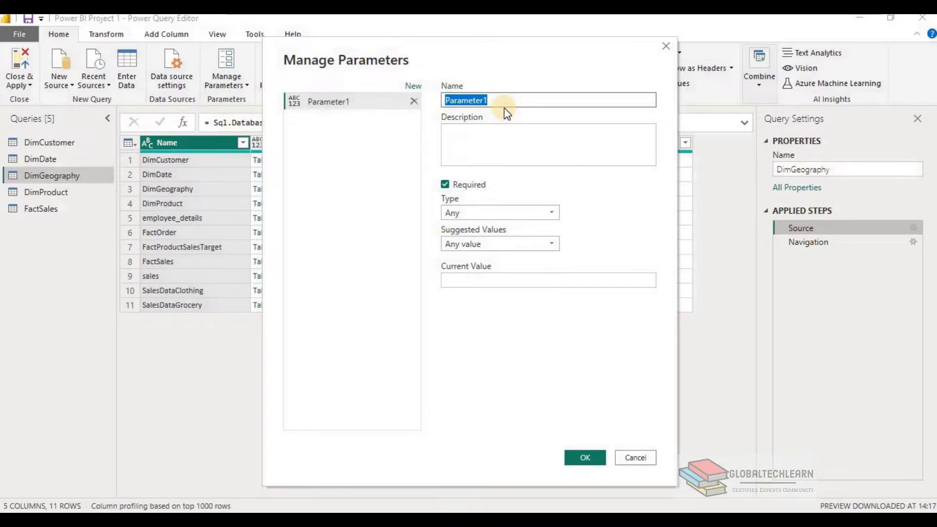
{"action": "type", "text": "p"}
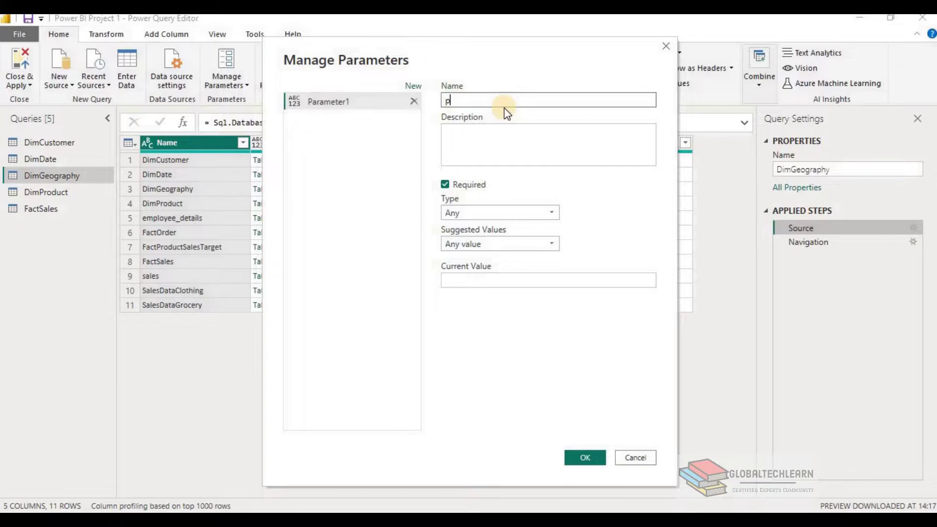
{"action": "type", "text": "Server"}
- Make pServer a Text parameter, Any value, with current value DESKTOP-NEABVU2
{"action": "left_click", "coordinate": [495, 209]}
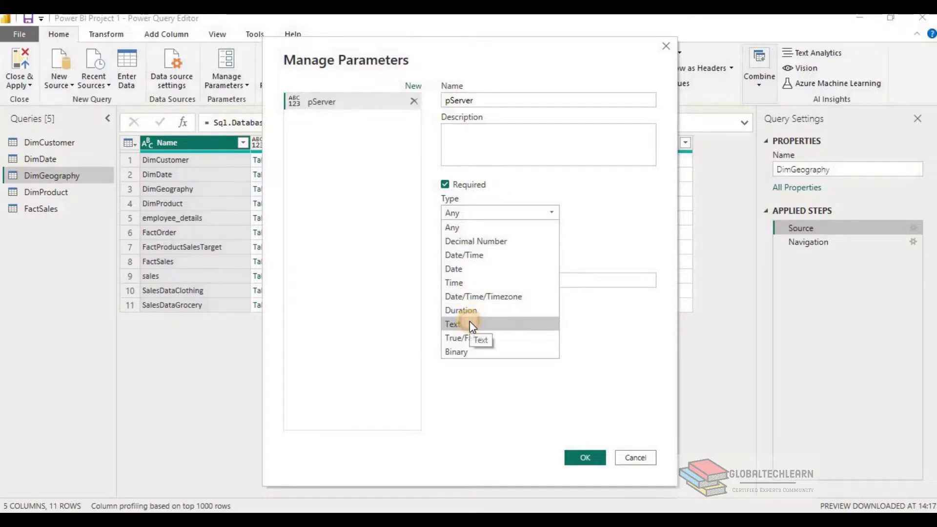
{"action": "left_click", "coordinate": [470, 324]}
{"action": "left_click", "coordinate": [484, 246]}
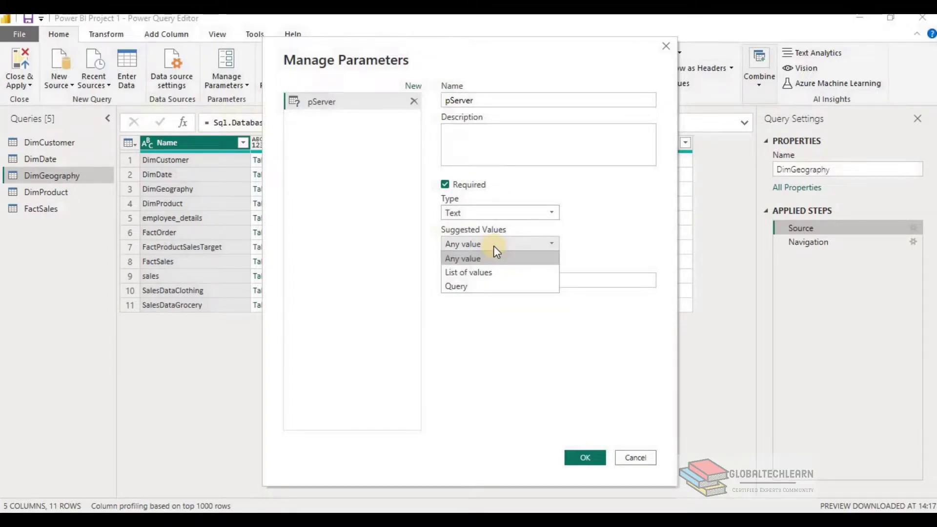
{"action": "left_click", "coordinate": [482, 258]}
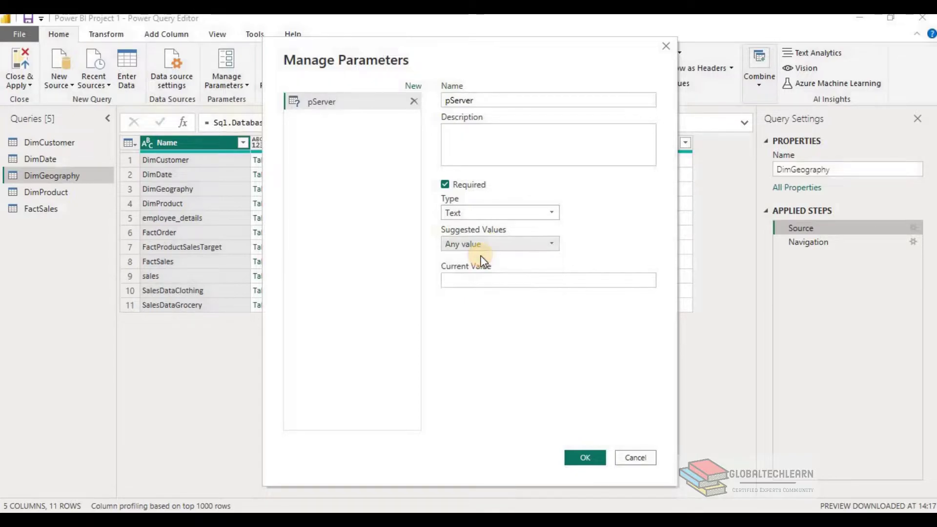
{"action": "left_click", "coordinate": [467, 279]}
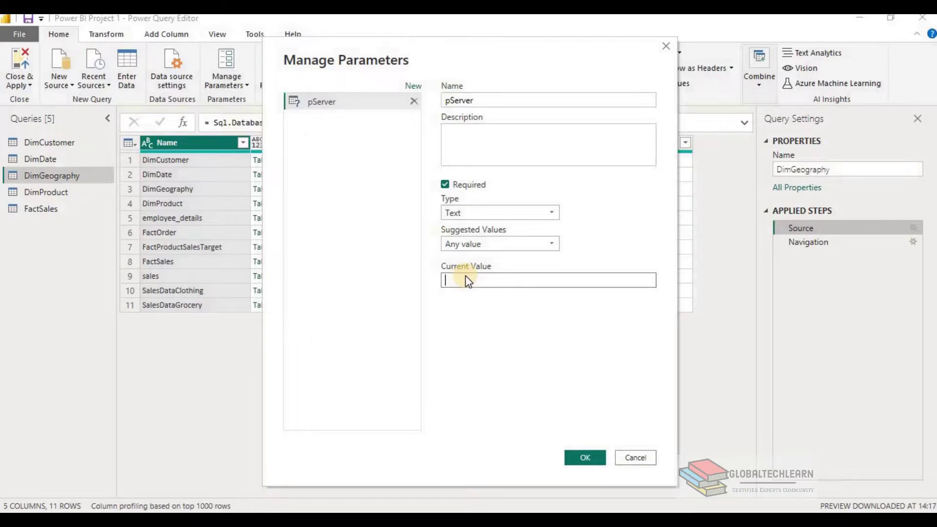
{"action": "type", "text": "DESKTOP-NEABVU2"}
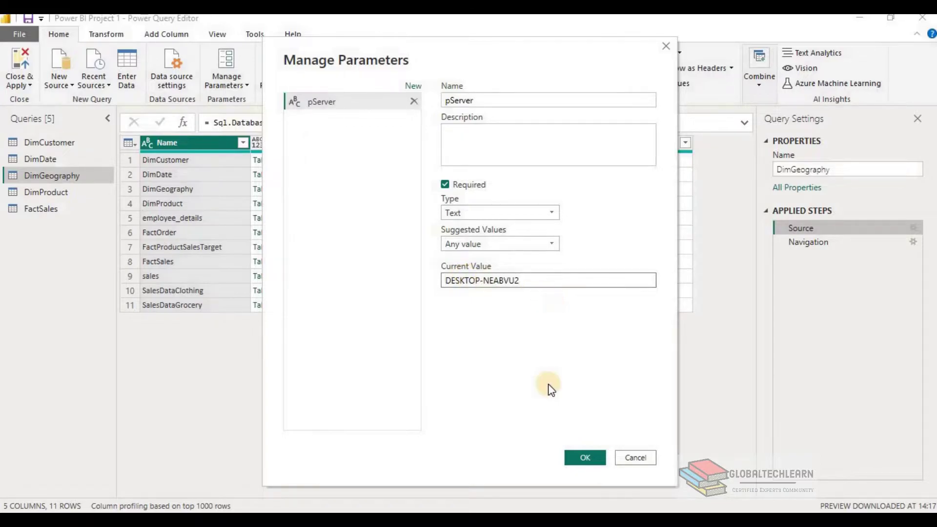
- Add another new parameter and name it pDatabase
{"action": "left_click", "coordinate": [410, 93]}
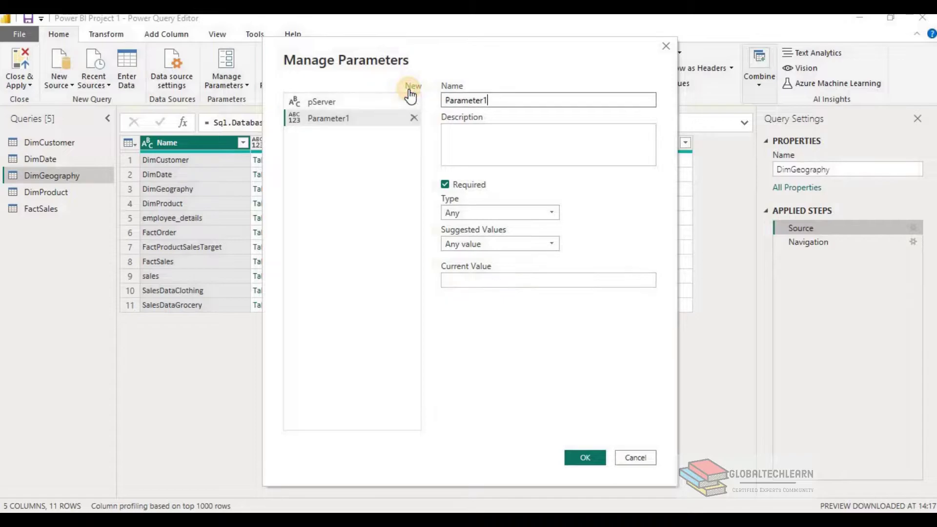
{"action": "double_click", "coordinate": [494, 103]}
{"action": "left_click", "coordinate": [495, 104]}
{"action": "key", "text": "BackSpace"}
{"action": "key", "text": "BackSpace"}
{"action": "key", "text": "BackSpace"}
{"action": "key", "text": "BackSpace"}
{"action": "key", "text": "BackSpace"}
{"action": "key", "text": "BackSpace"}
{"action": "key", "text": "BackSpace"}
{"action": "key", "text": "BackSpace"}
{"action": "key", "text": "BackSpace"}
{"action": "key", "text": "BackSpace"}
{"action": "type", "text": "pDatabase"}
{"action": "left_click", "coordinate": [310, 434]}
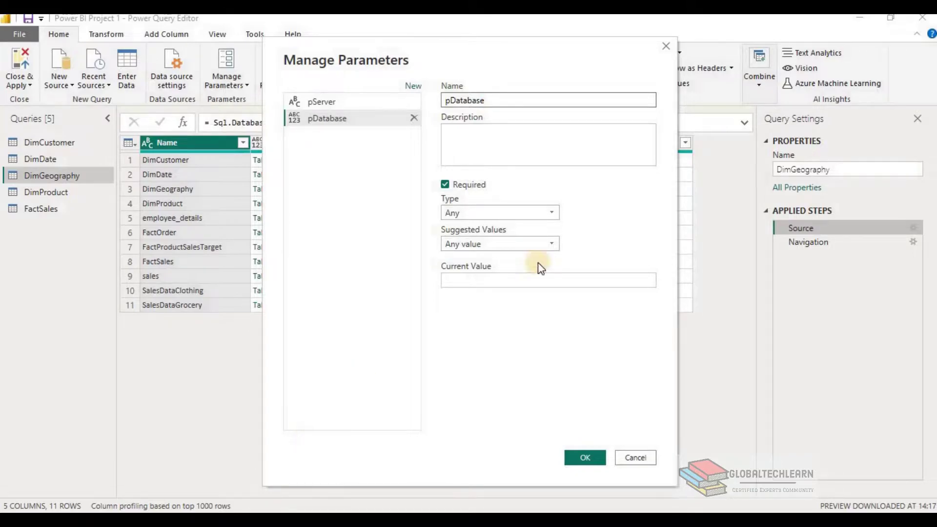
- Make pDatabase Text with current value MyDatabase and save both parameters
{"action": "left_click", "coordinate": [547, 214]}
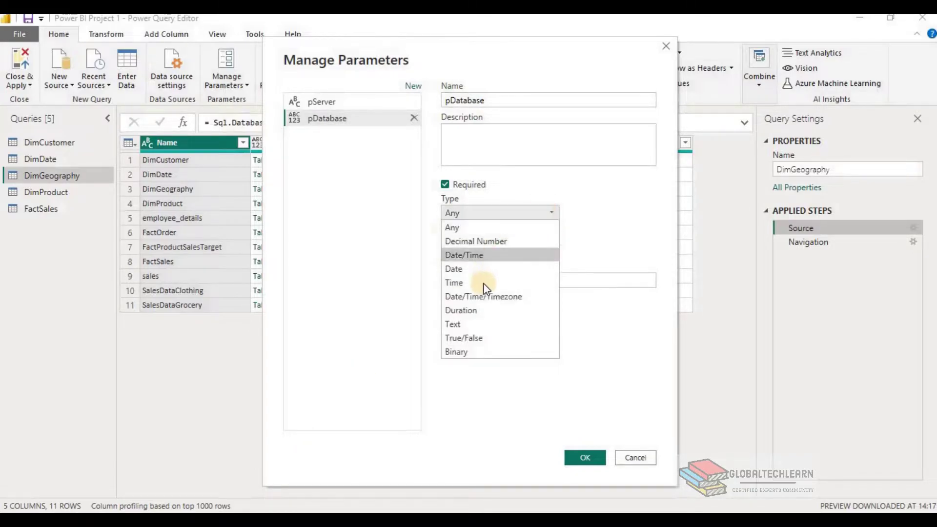
{"action": "left_click", "coordinate": [470, 321]}
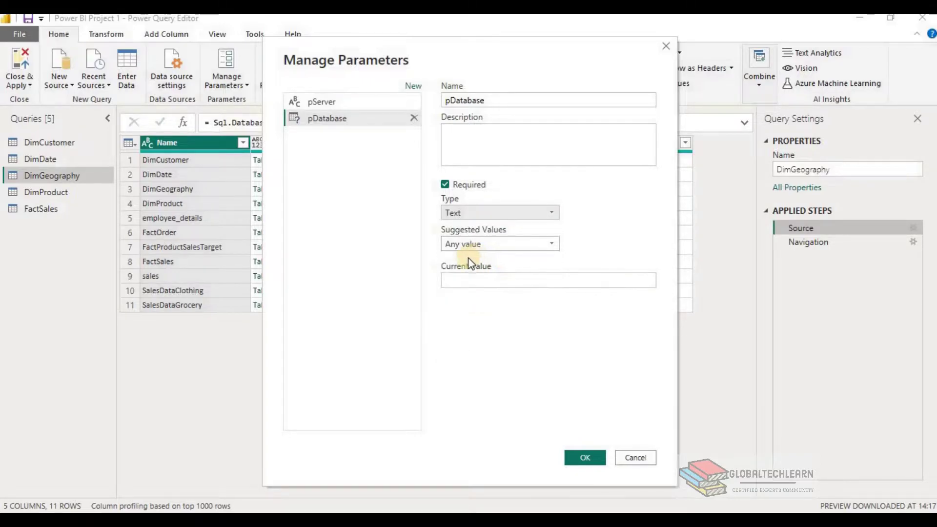
{"action": "left_click", "coordinate": [465, 283]}
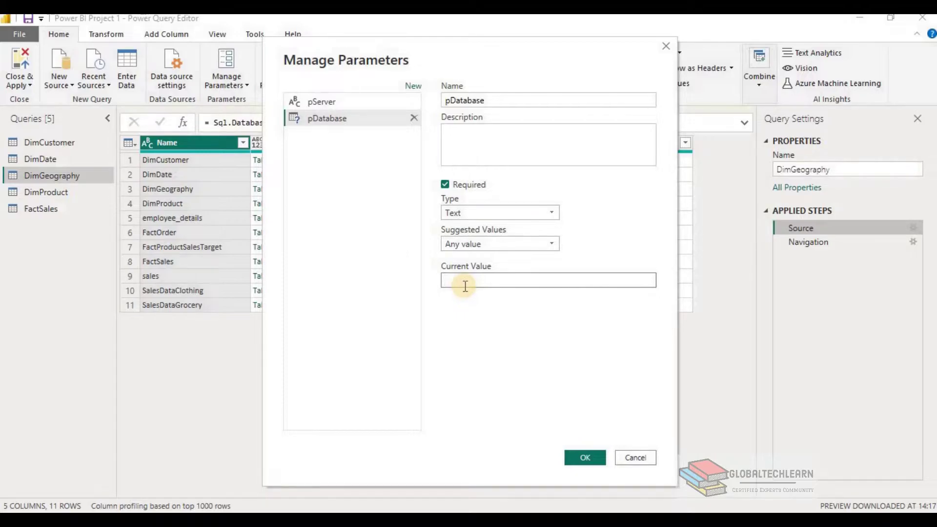
{"action": "type", "text": "MyDatabase"}
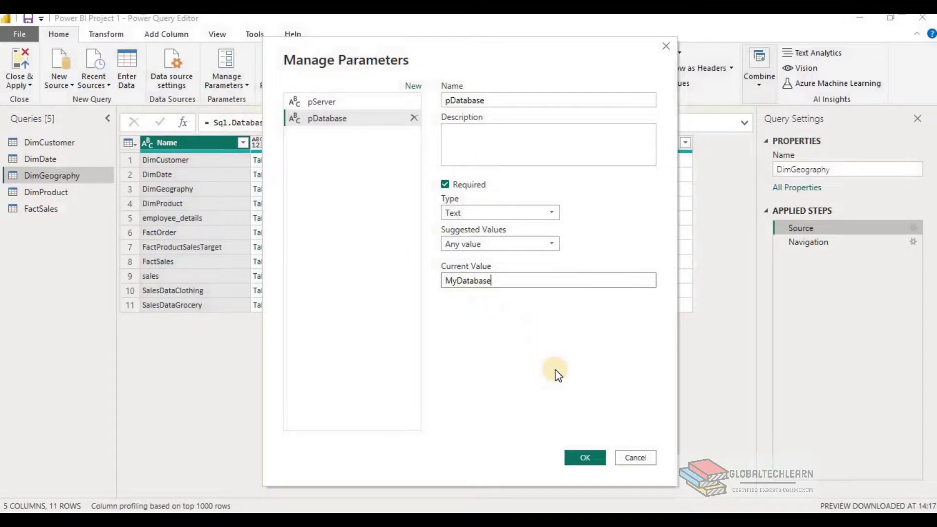
{"action": "left_click", "coordinate": [582, 457]}
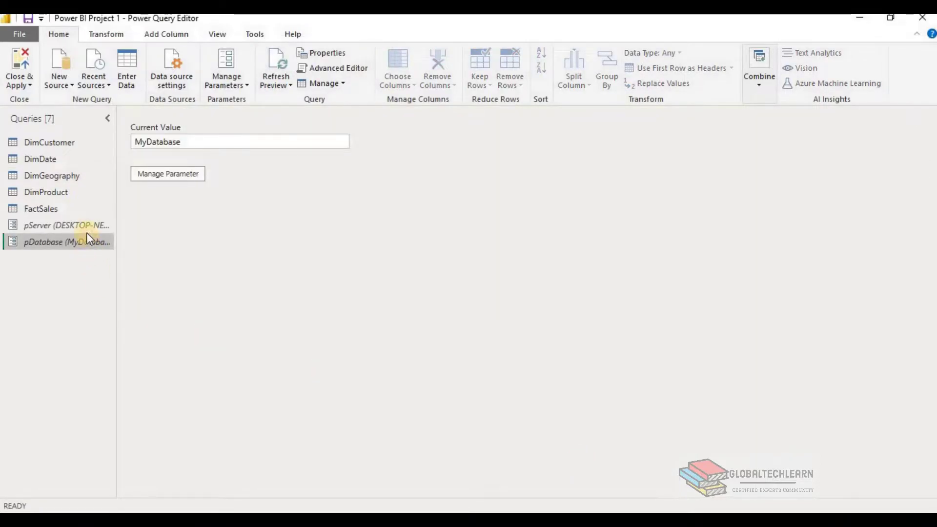
{"action": "left_click", "coordinate": [86, 232]}
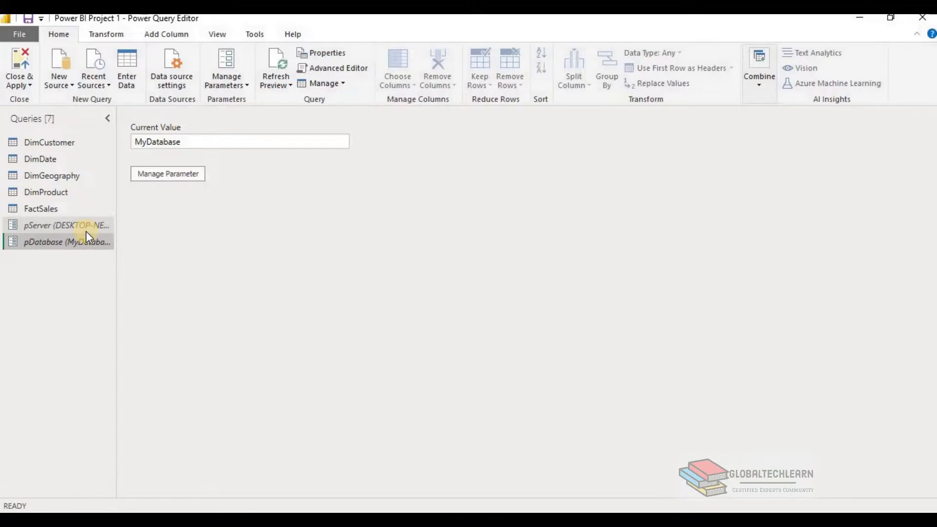
- Set DimCustomer's Source server to parameter pServer and database to parameter pDatabase
{"action": "left_click", "coordinate": [66, 144]}
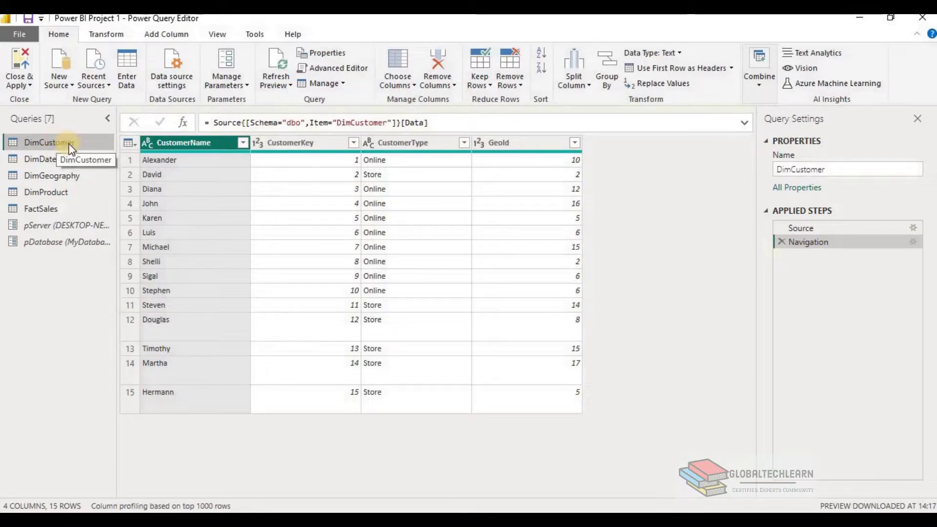
{"action": "left_click", "coordinate": [919, 227]}
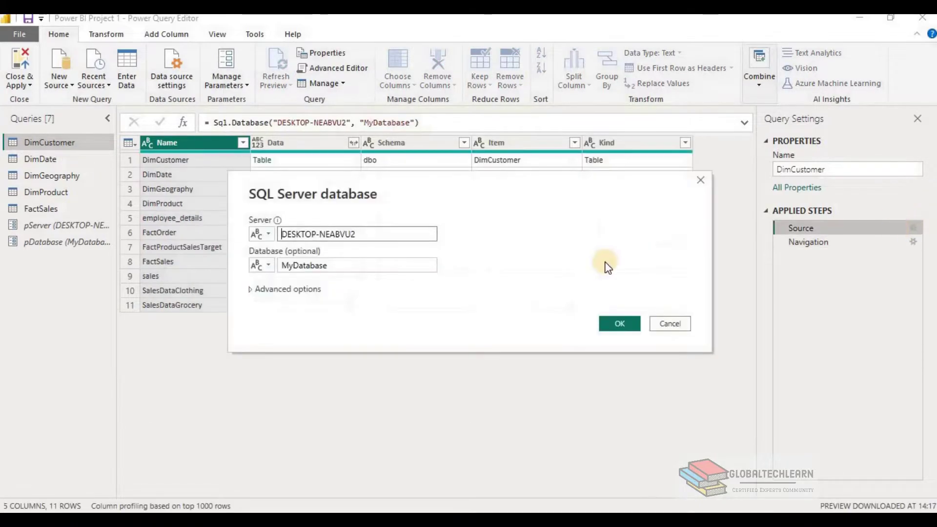
{"action": "left_click", "coordinate": [268, 238]}
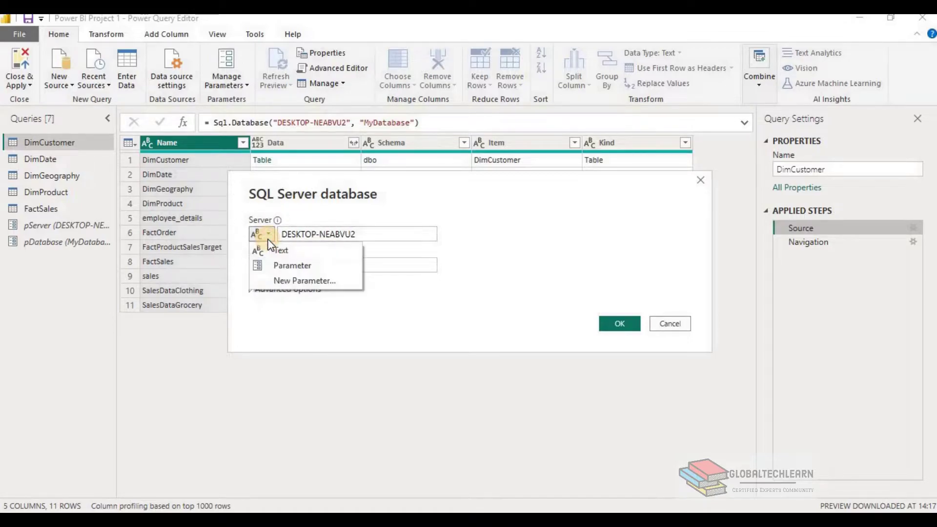
{"action": "left_click", "coordinate": [280, 268]}
{"action": "left_click", "coordinate": [345, 235]}
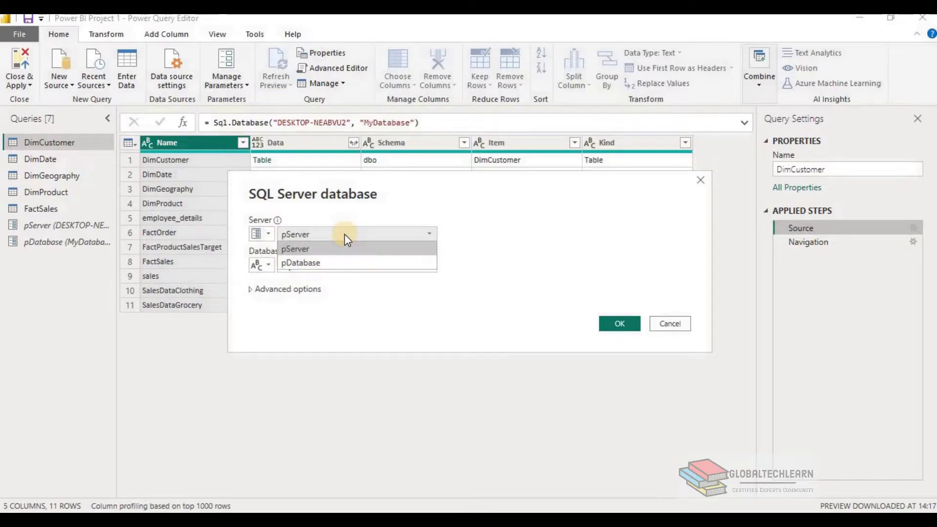
{"action": "left_click", "coordinate": [318, 249]}
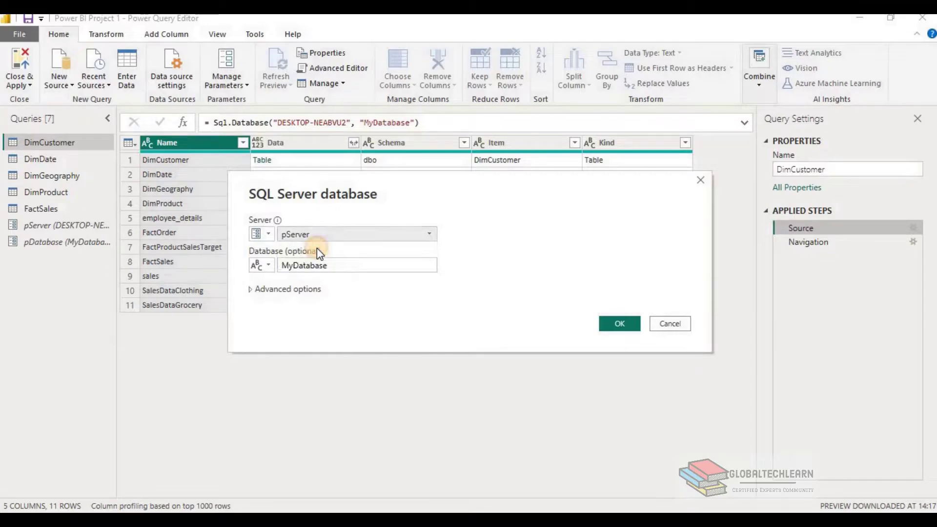
{"action": "left_click", "coordinate": [267, 265]}
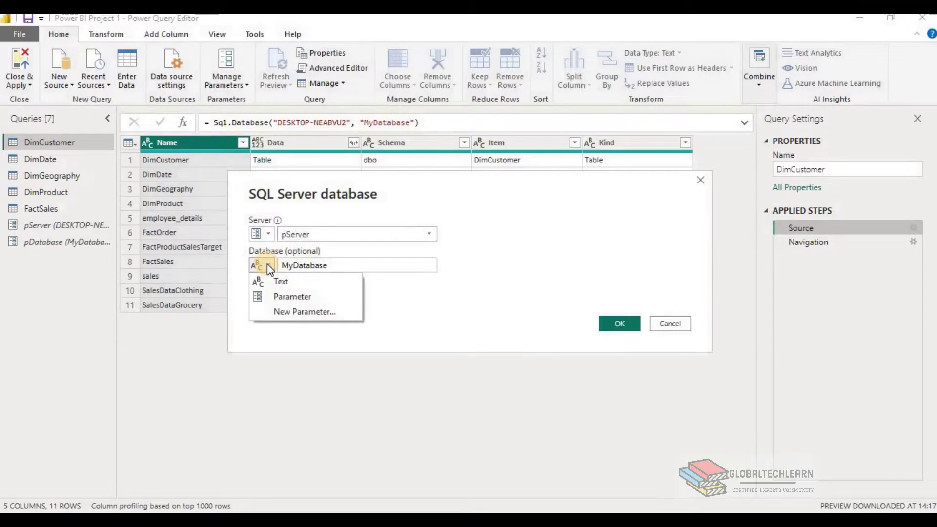
{"action": "left_click", "coordinate": [279, 297]}
{"action": "left_click", "coordinate": [357, 267]}
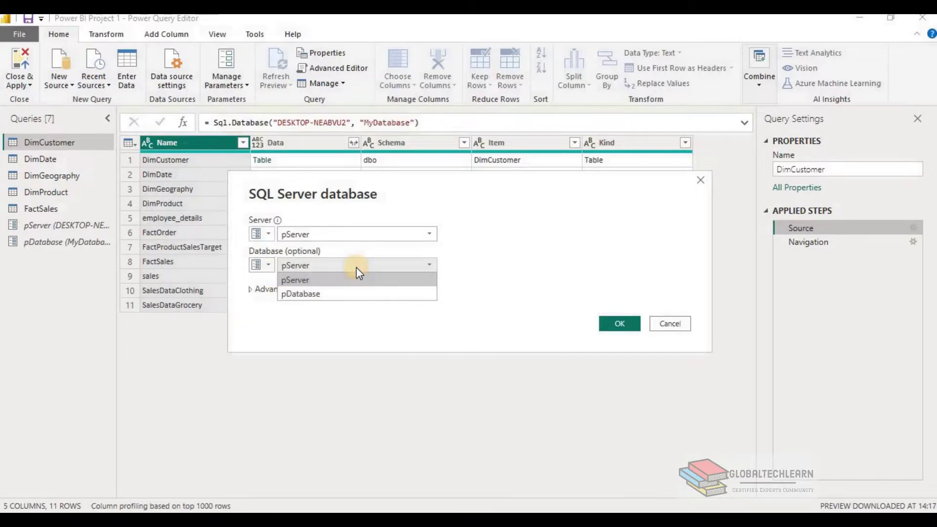
{"action": "left_click", "coordinate": [330, 293]}
{"action": "left_click", "coordinate": [621, 326]}
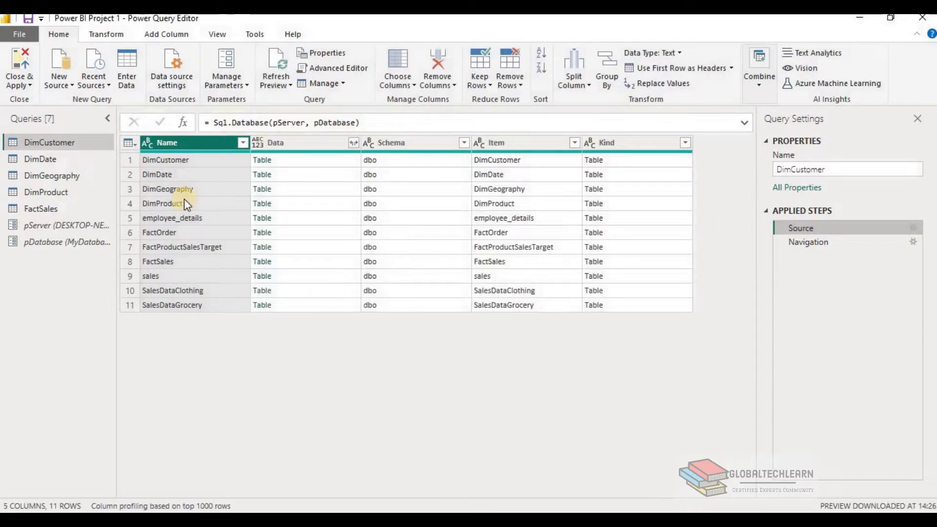
- Point DimDate's source server and database at pServer and pDatabase
{"action": "left_click", "coordinate": [40, 159]}
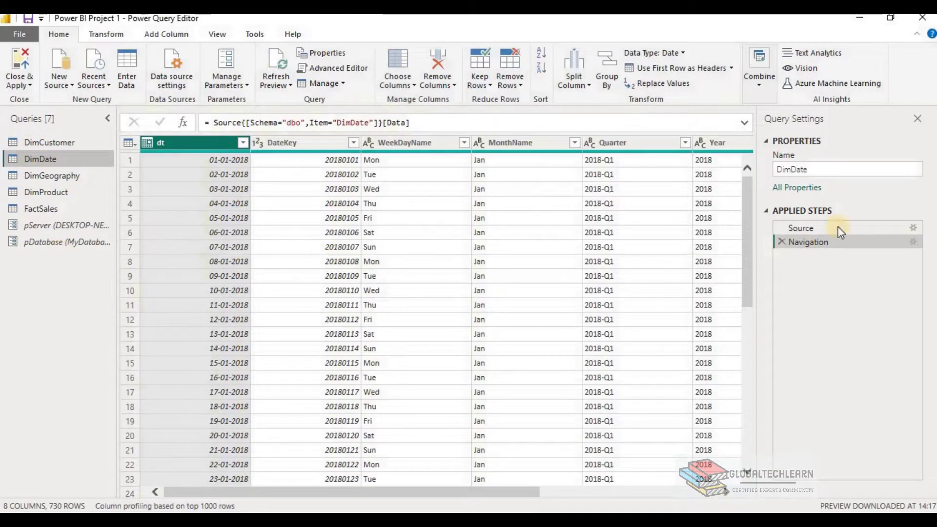
{"action": "left_click", "coordinate": [913, 226]}
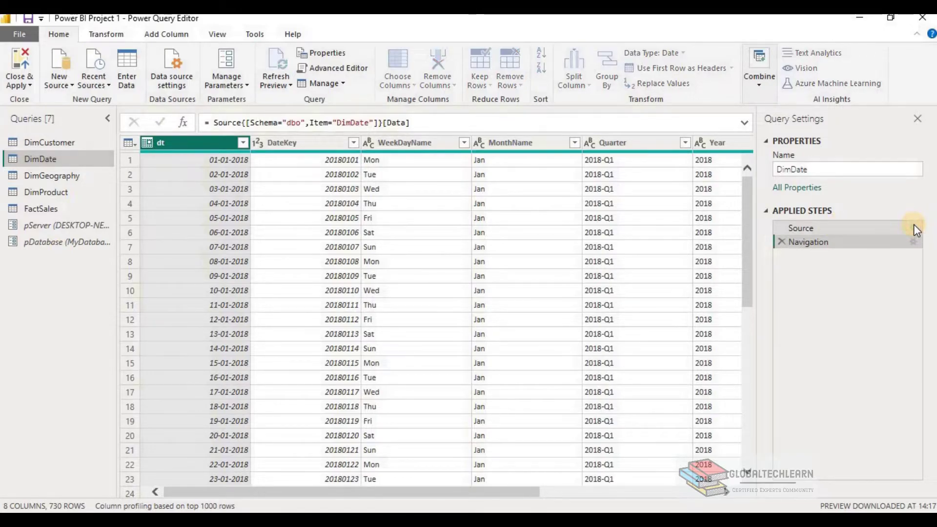
{"action": "left_click", "coordinate": [268, 234]}
{"action": "left_click", "coordinate": [272, 266]}
{"action": "left_click", "coordinate": [276, 296]}
{"action": "left_click", "coordinate": [362, 265]}
{"action": "left_click", "coordinate": [325, 295]}
{"action": "left_click", "coordinate": [620, 324]}
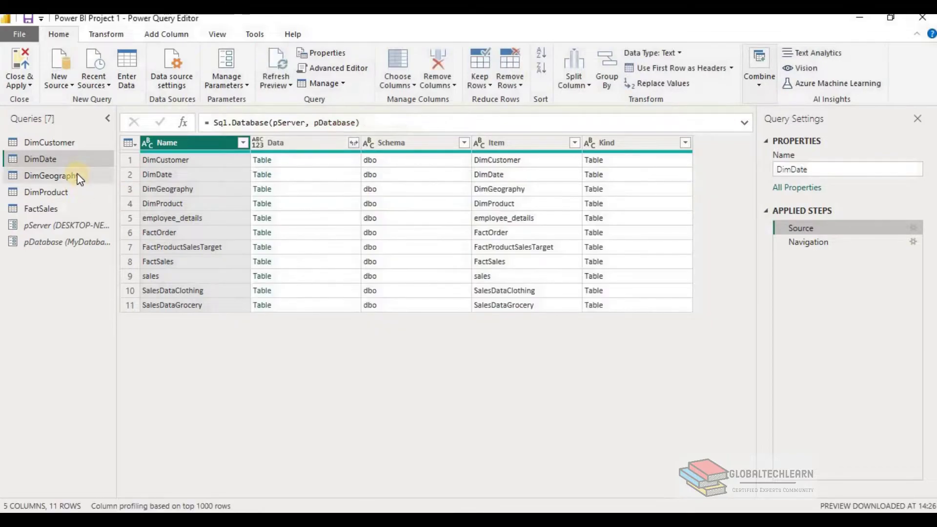
- Point DimGeography's source server and database at pServer and pDatabase
{"action": "left_click", "coordinate": [74, 176]}
{"action": "left_click", "coordinate": [914, 225]}
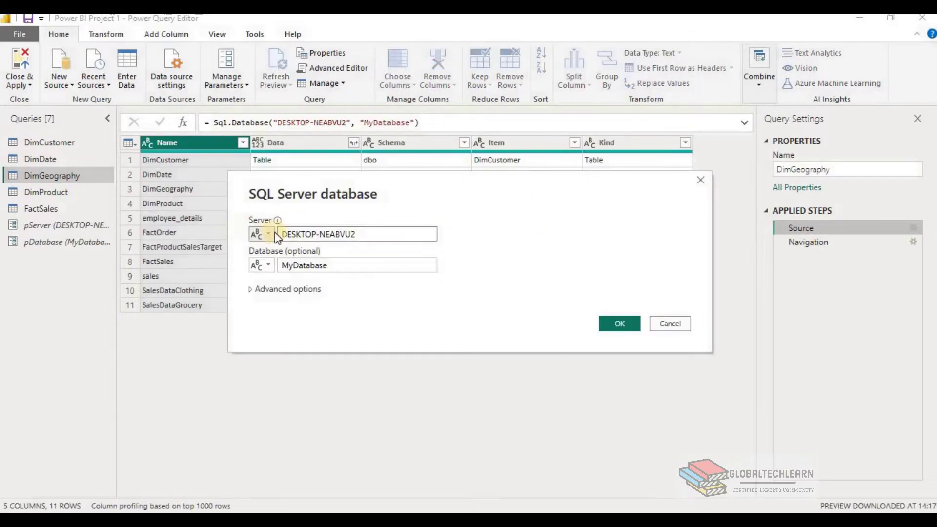
{"action": "left_click", "coordinate": [268, 234]}
{"action": "left_click", "coordinate": [270, 268]}
{"action": "left_click", "coordinate": [272, 296]}
{"action": "left_click", "coordinate": [319, 265]}
{"action": "left_click", "coordinate": [300, 295]}
{"action": "left_click", "coordinate": [602, 322]}
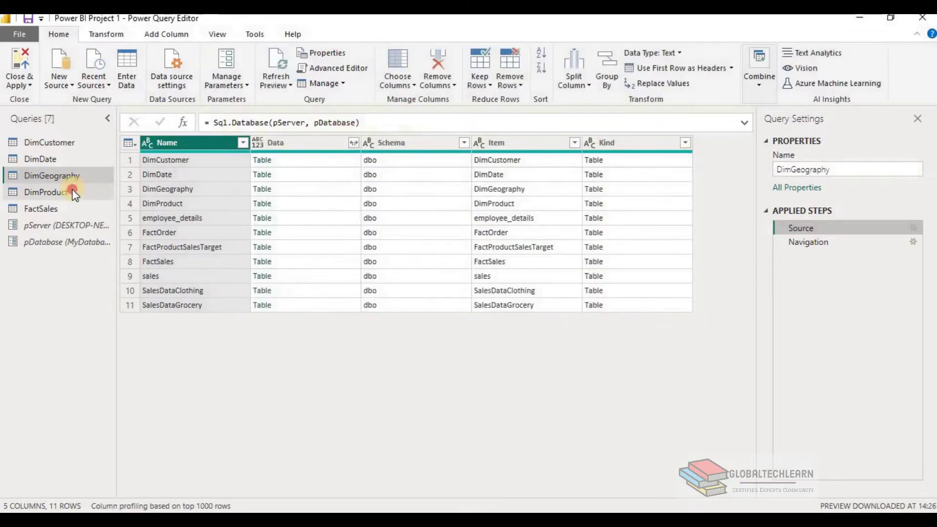
- Set DimProduct's source database to the pDatabase parameter
{"action": "left_click", "coordinate": [58, 192]}
{"action": "left_click", "coordinate": [913, 227]}
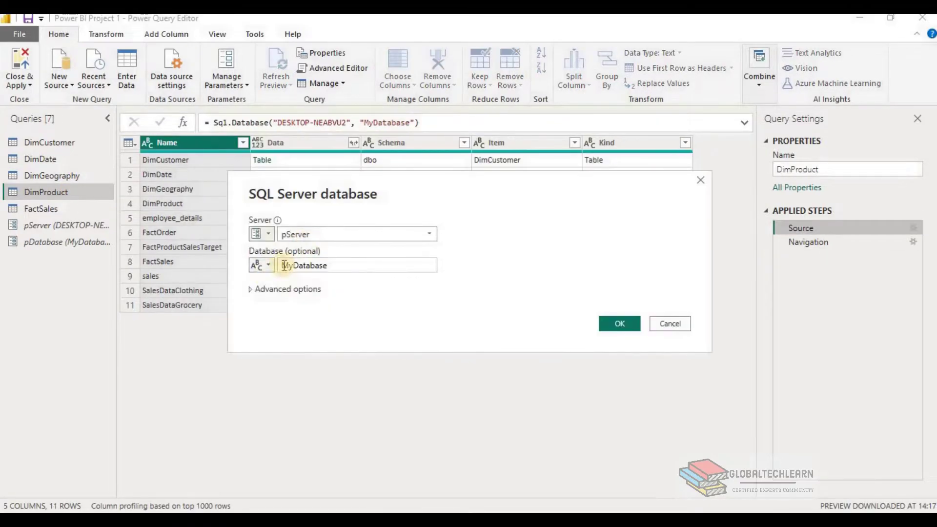
{"action": "left_click", "coordinate": [265, 270]}
{"action": "left_click", "coordinate": [292, 295]}
{"action": "left_click", "coordinate": [311, 267]}
{"action": "left_click", "coordinate": [315, 293]}
{"action": "left_click", "coordinate": [617, 322]}
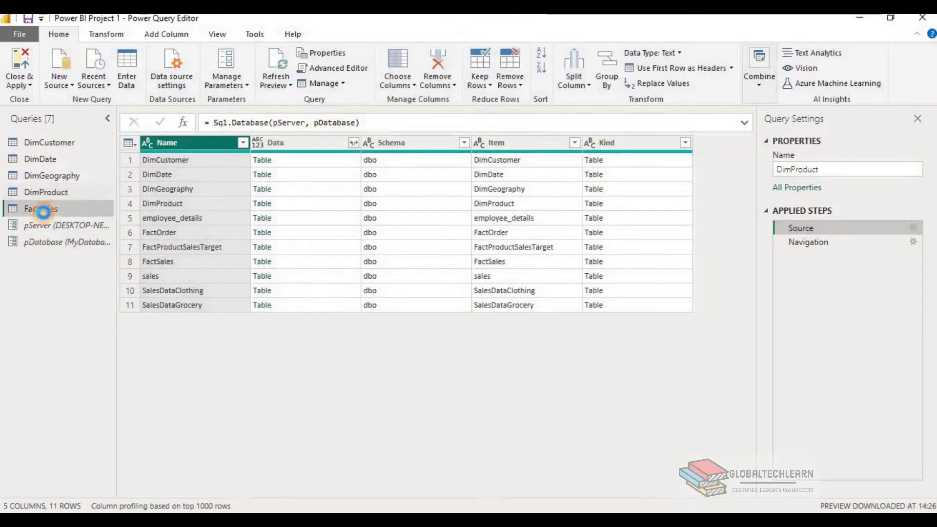
- Point FactSales's source server and database at pServer and pDatabase
{"action": "left_click", "coordinate": [41, 209]}
{"action": "left_click", "coordinate": [913, 226]}
{"action": "left_click", "coordinate": [263, 234]}
{"action": "left_click", "coordinate": [288, 266]}
{"action": "left_click", "coordinate": [264, 265]}
{"action": "left_click", "coordinate": [276, 298]}
{"action": "left_click", "coordinate": [326, 267]}
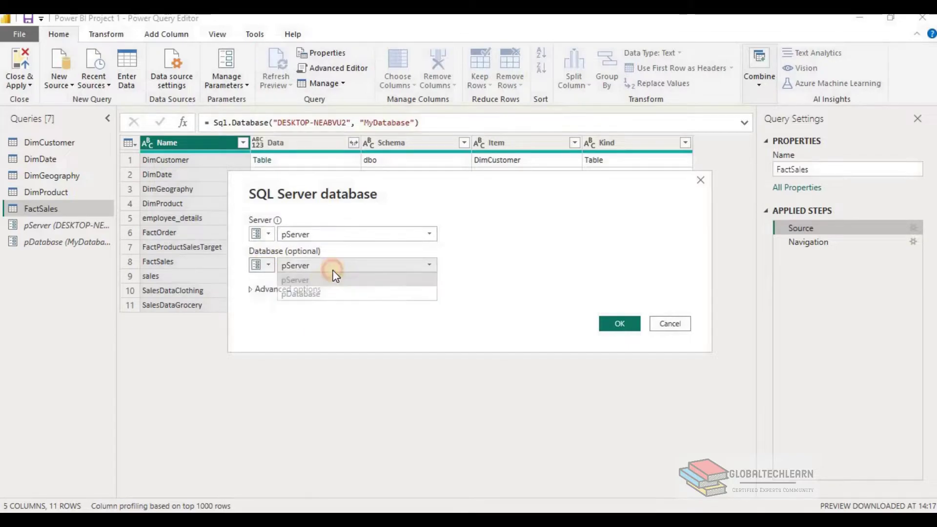
{"action": "left_click", "coordinate": [314, 295]}
{"action": "left_click", "coordinate": [607, 327]}
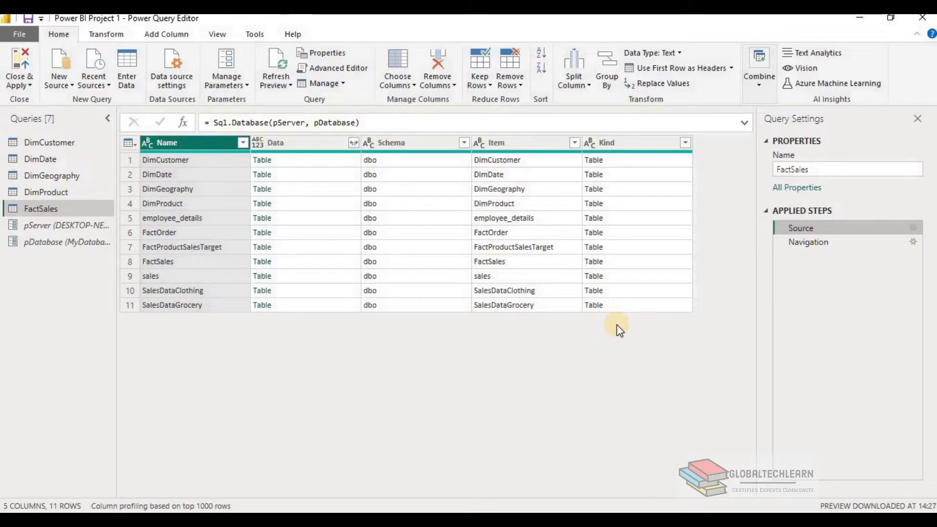
- Compare the pServer and pDatabase current values, ending on pServer's DESKTOP-NEABVU2
{"action": "left_click", "coordinate": [69, 229]}
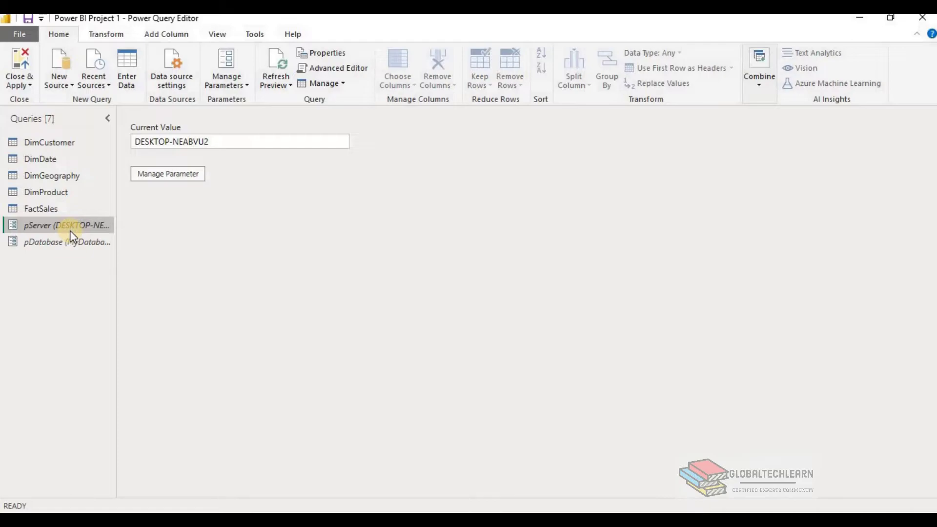
{"action": "left_click", "coordinate": [60, 243]}
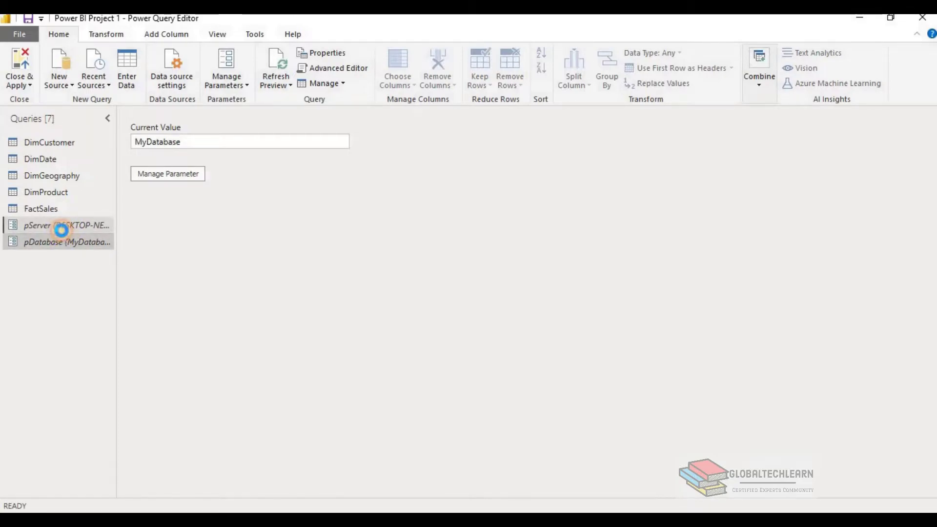
{"action": "left_click", "coordinate": [61, 228]}
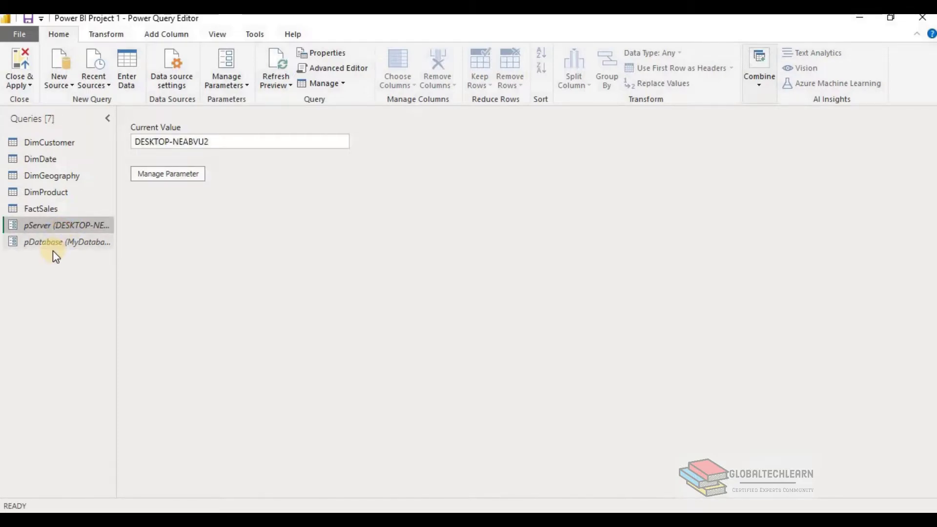
- Open DimGeography and select its Country column to review the listed countries
{"action": "left_click", "coordinate": [47, 176]}
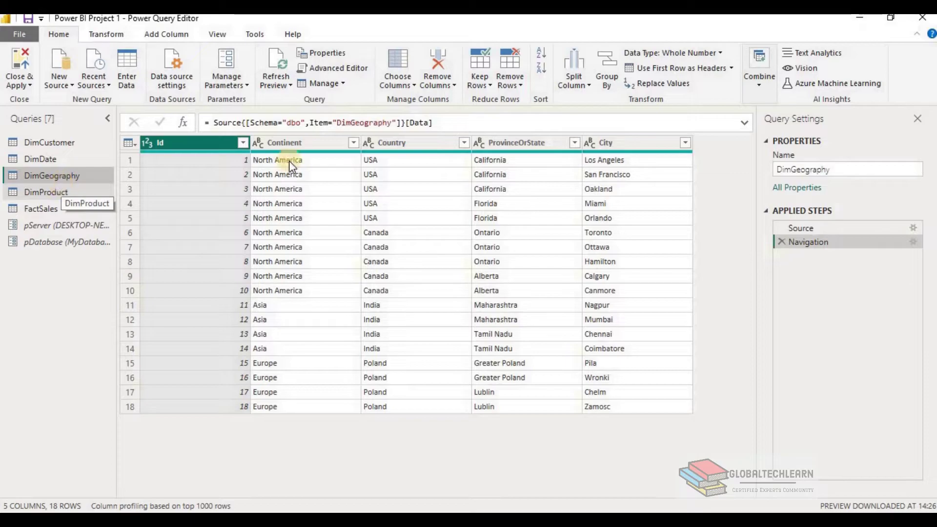
{"action": "left_click", "coordinate": [429, 145]}
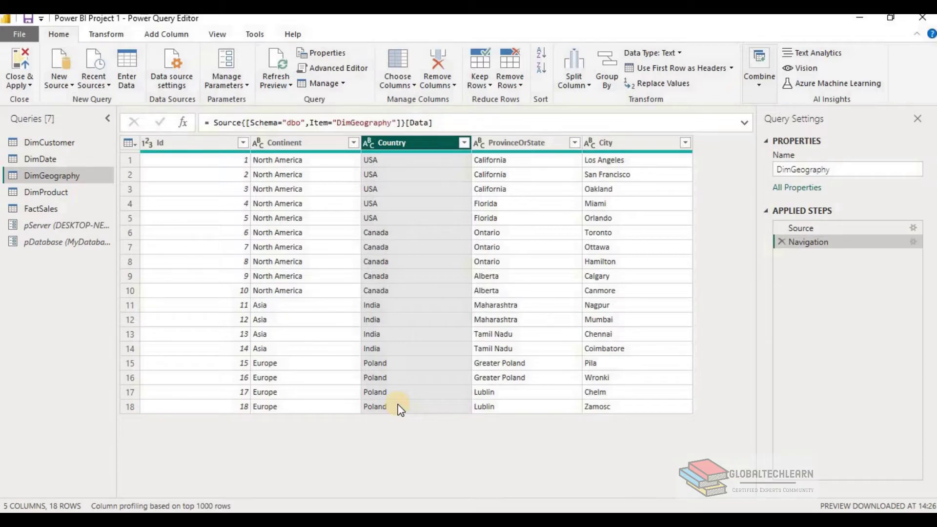
- Start a new Text parameter named pCountry with suggested values set to List of values
{"action": "left_click", "coordinate": [245, 88]}
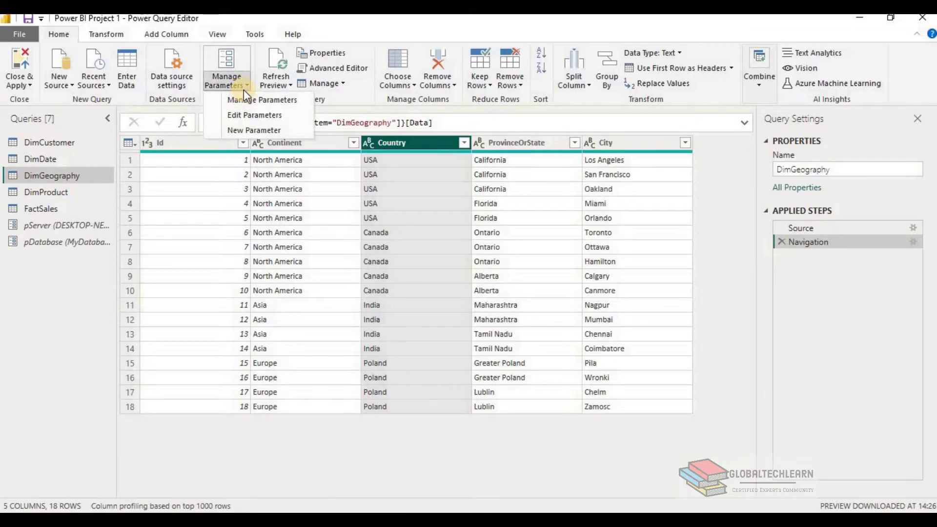
{"action": "left_click", "coordinate": [251, 130]}
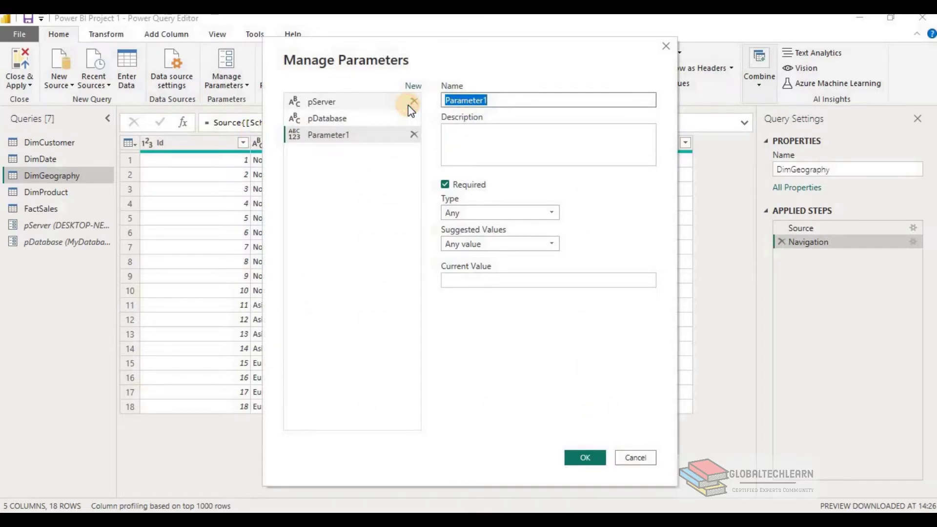
{"action": "type", "text": "pCountry"}
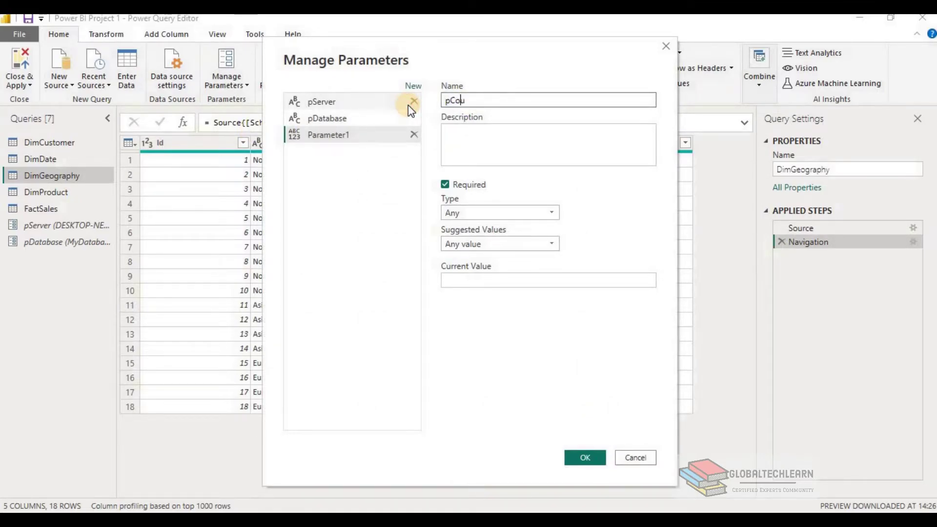
{"action": "left_click", "coordinate": [515, 215]}
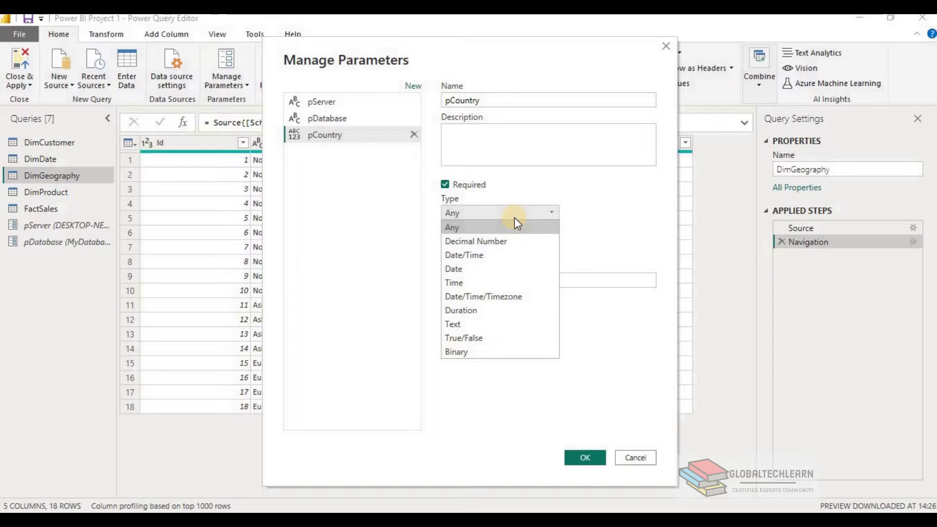
{"action": "left_click", "coordinate": [476, 324]}
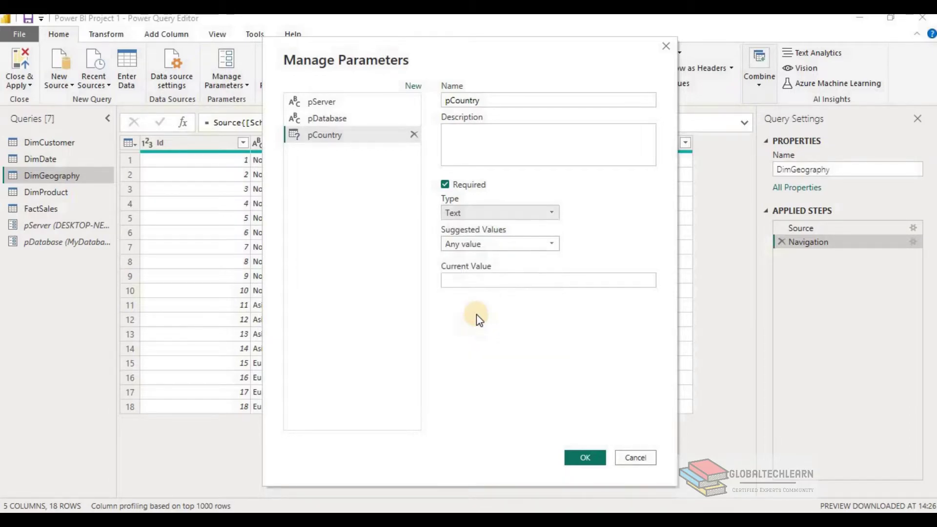
{"action": "left_click", "coordinate": [503, 245]}
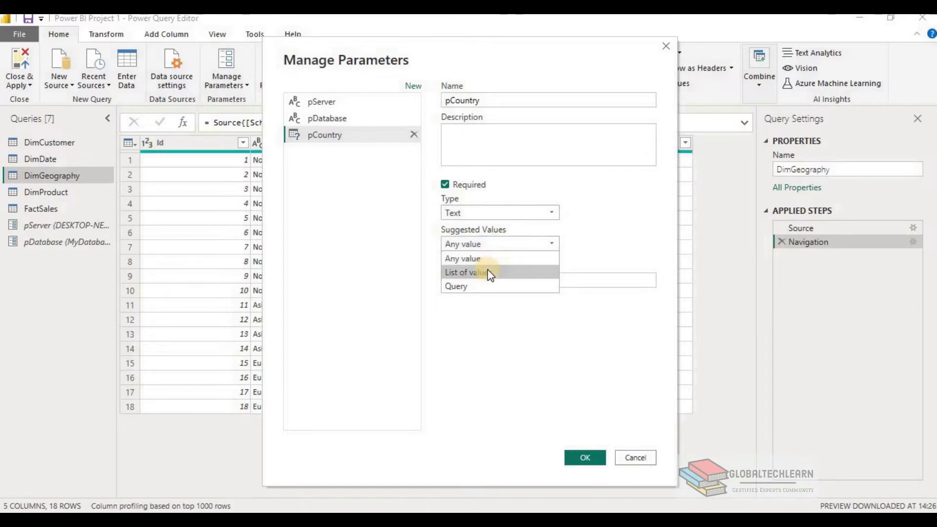
{"action": "left_click", "coordinate": [506, 247]}
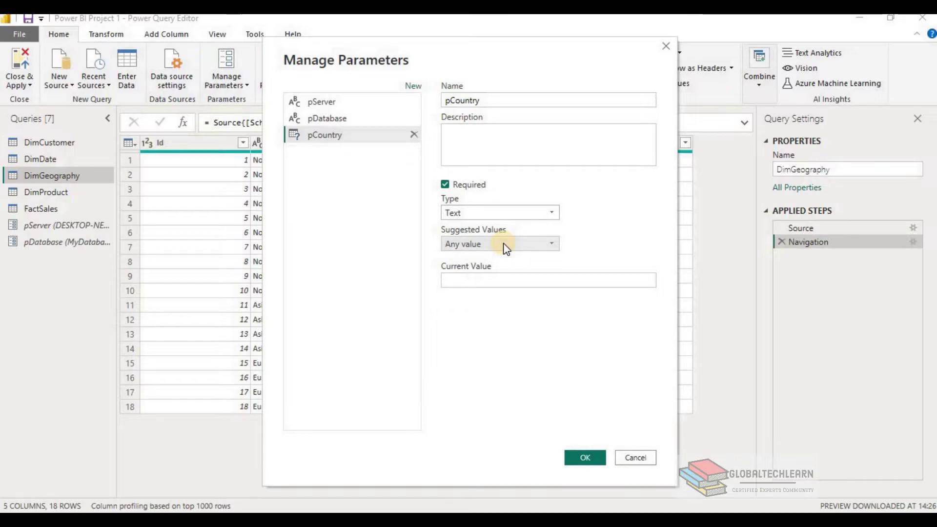
{"action": "left_click", "coordinate": [503, 245]}
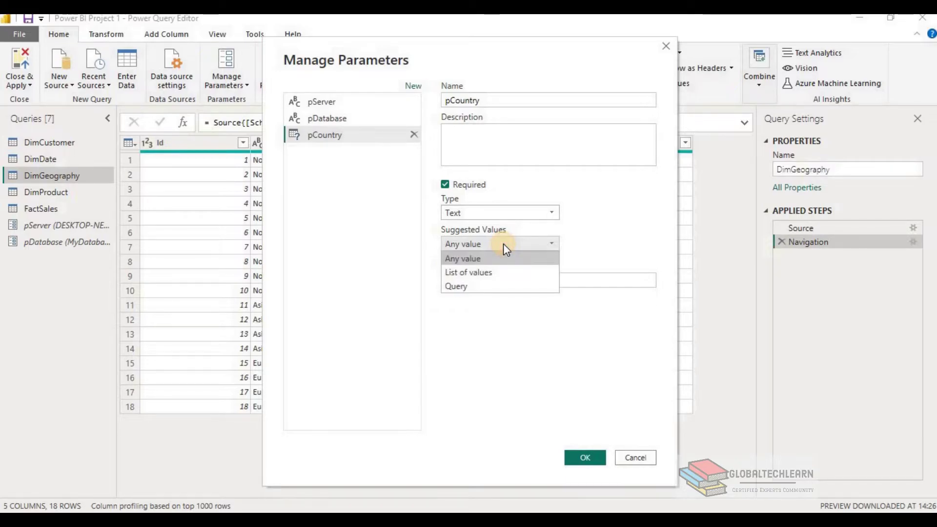
{"action": "left_click", "coordinate": [485, 272]}
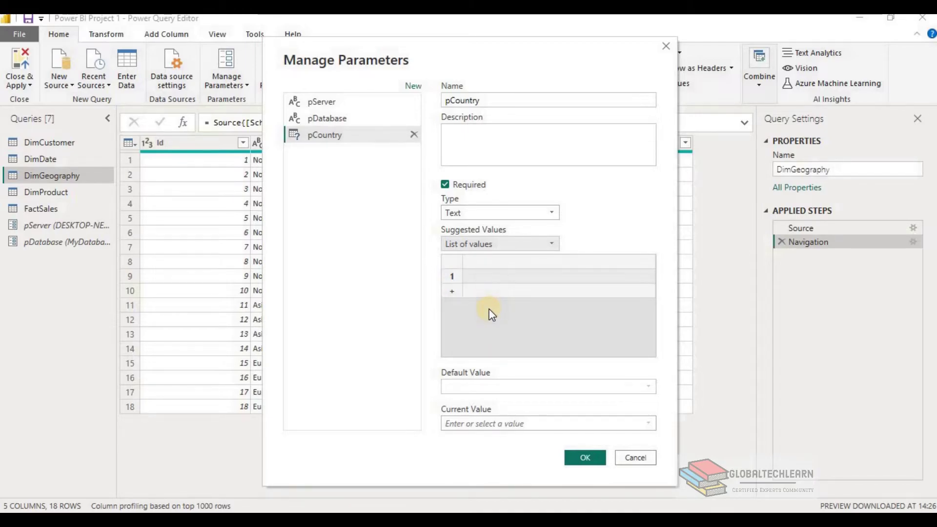
- Enter USA, India and Canada as pCountry's list of suggested values
{"action": "left_click", "coordinate": [473, 280]}
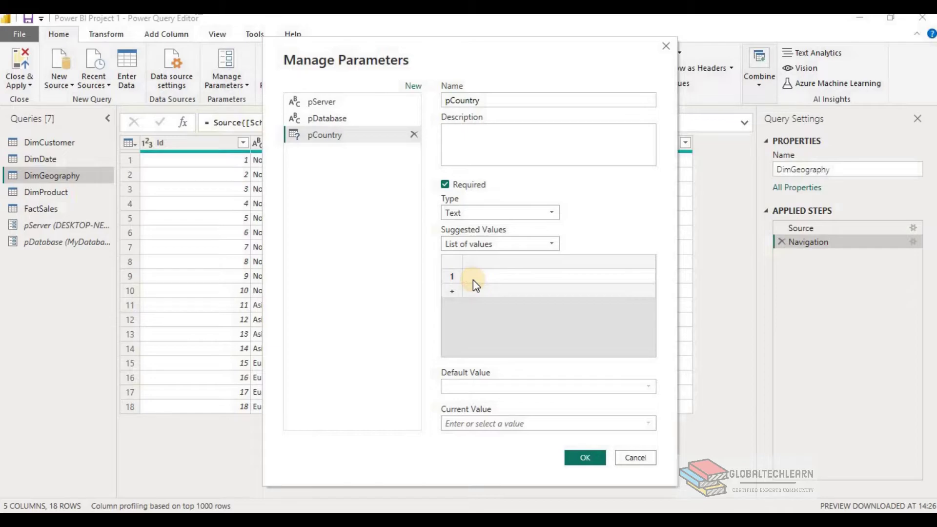
{"action": "type", "text": "USA"}
{"action": "left_click", "coordinate": [452, 292]}
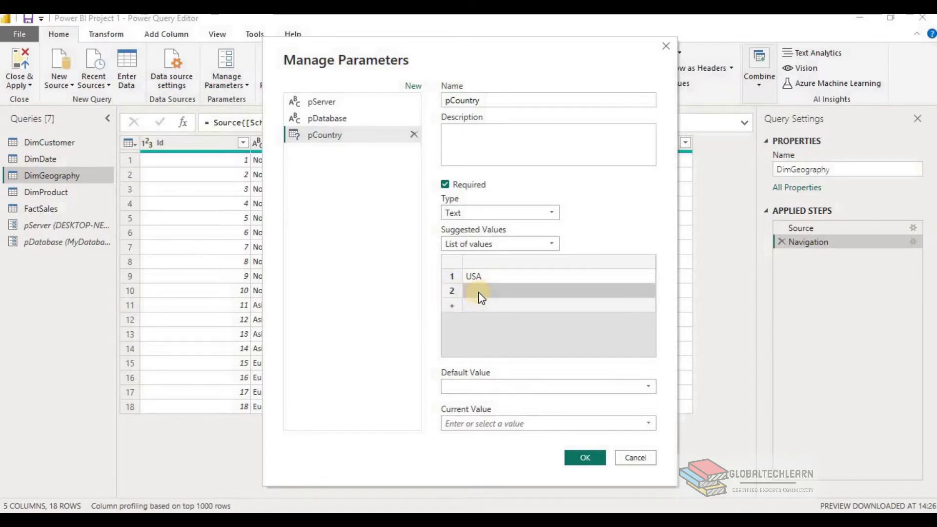
{"action": "left_click", "coordinate": [481, 291]}
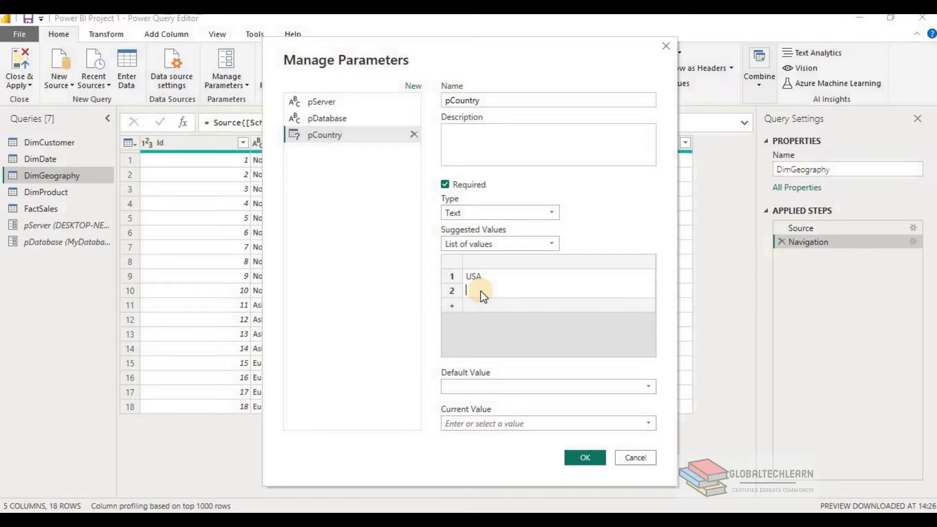
{"action": "type", "text": "India"}
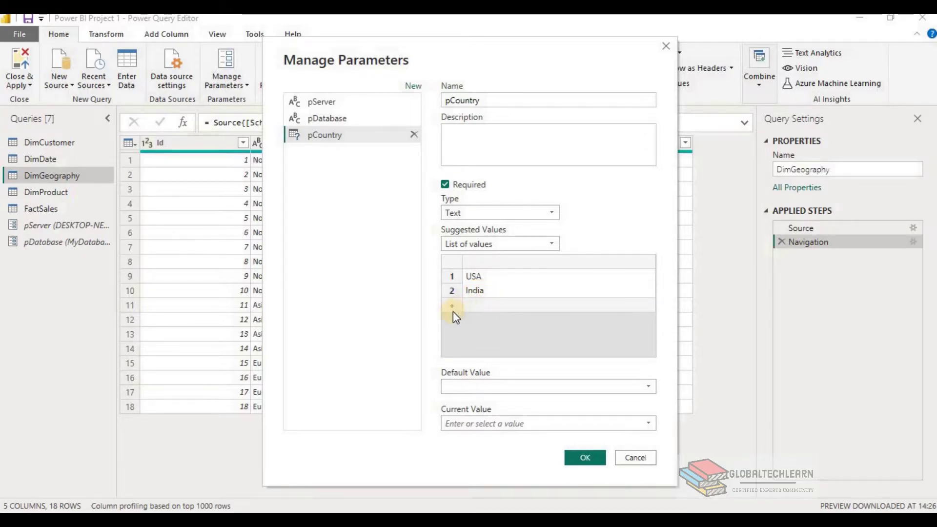
{"action": "left_click", "coordinate": [456, 307]}
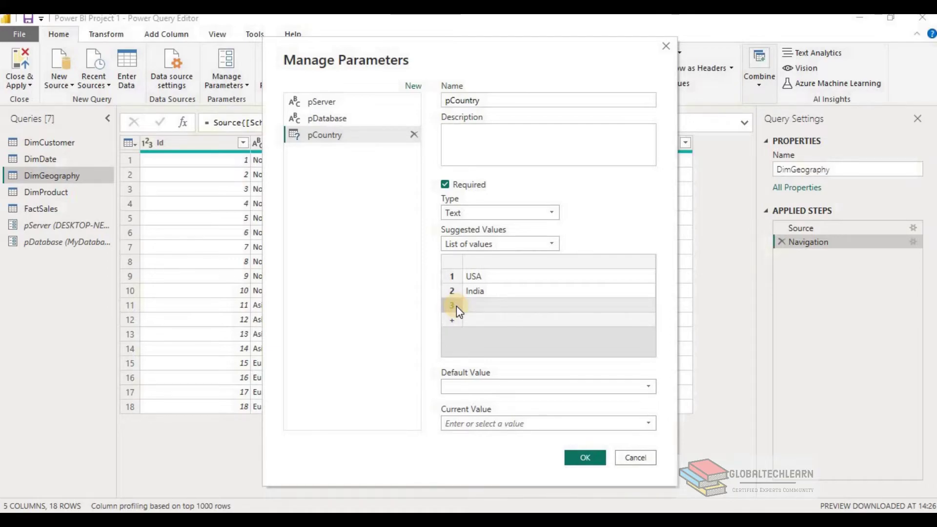
{"action": "left_click", "coordinate": [476, 304]}
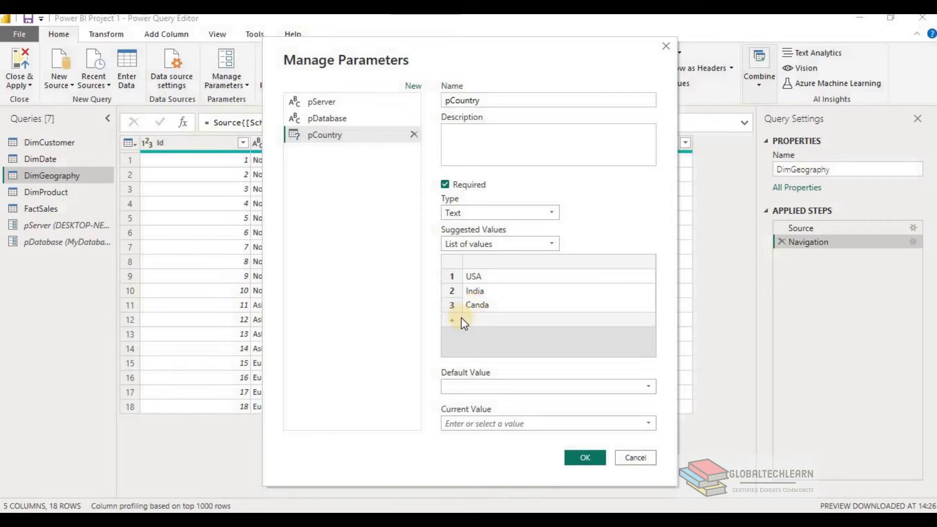
{"action": "left_click", "coordinate": [456, 338]}
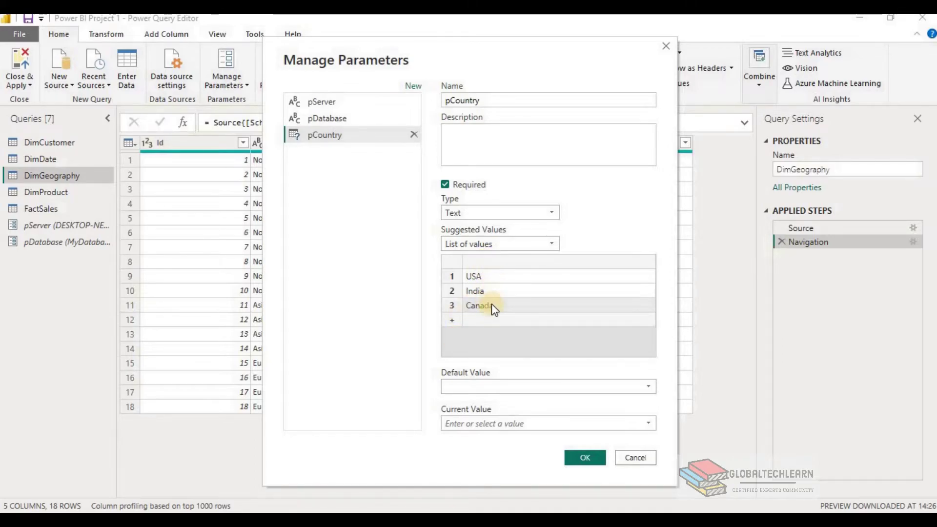
- Set pCountry's default and current value to India and save the parameter
{"action": "left_click", "coordinate": [502, 387]}
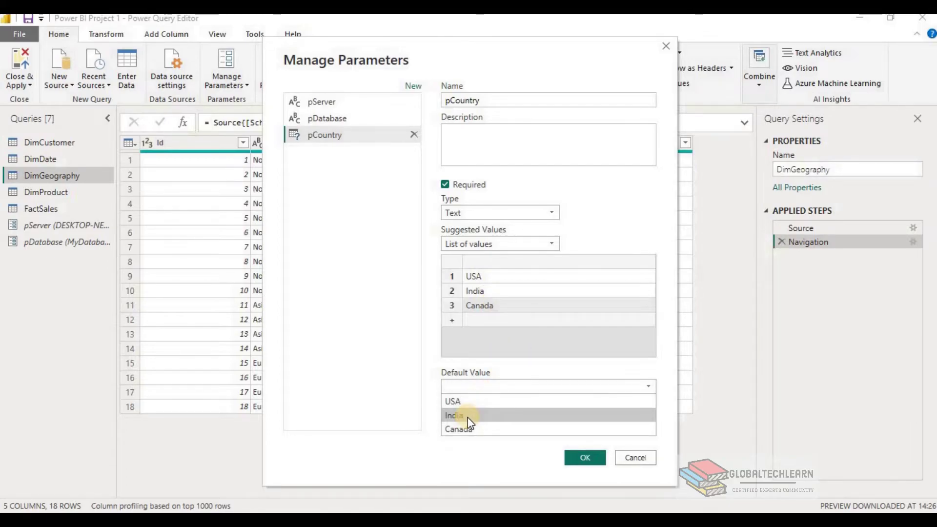
{"action": "left_click", "coordinate": [468, 415]}
{"action": "left_click", "coordinate": [528, 420]}
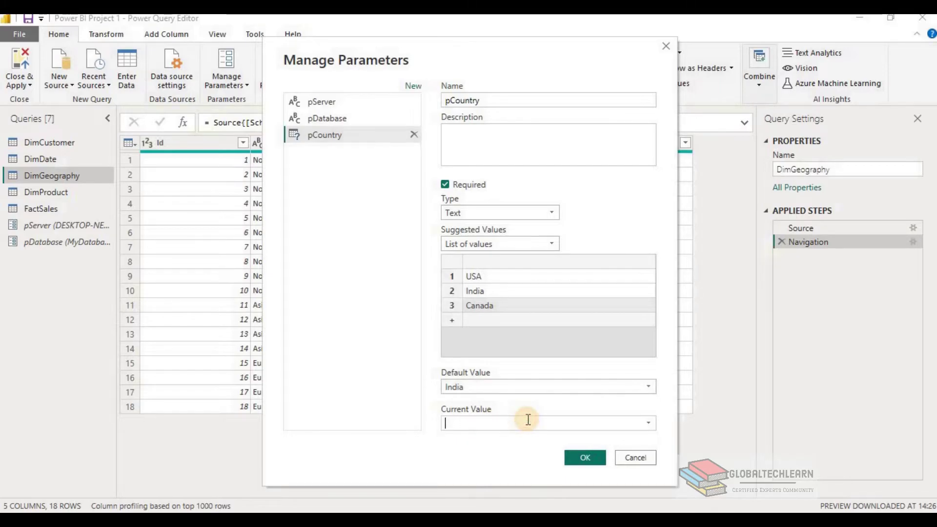
{"action": "type", "text": "i"}
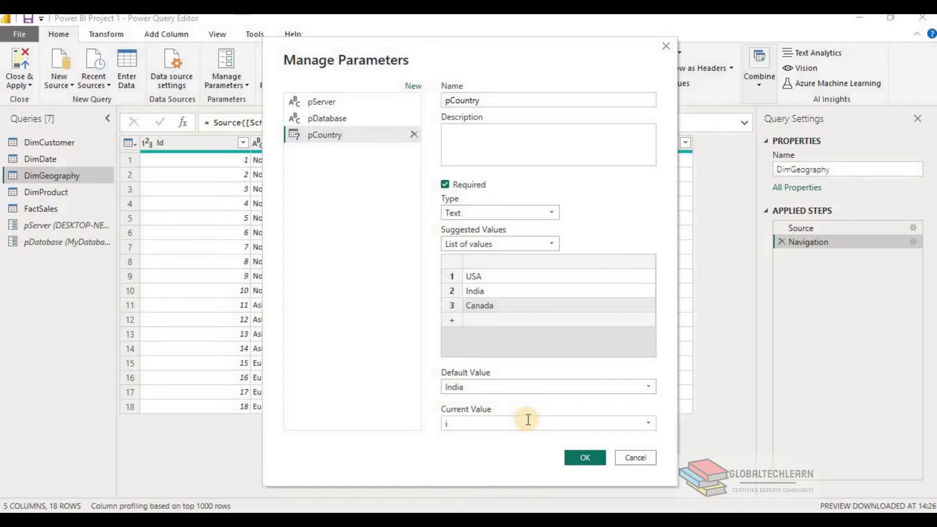
{"action": "key", "text": "BackSpace"}
{"action": "type", "text": "India"}
{"action": "left_click", "coordinate": [589, 461]}
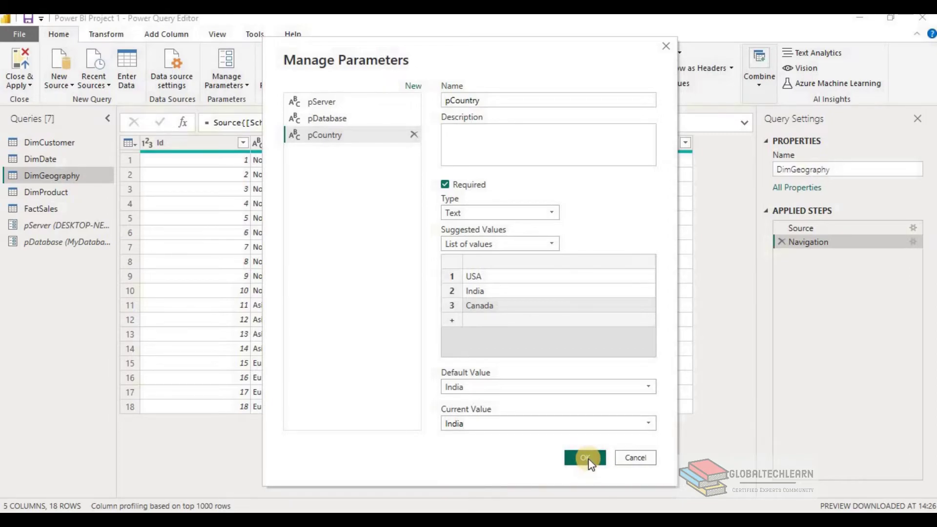
{"action": "left_click", "coordinate": [588, 459]}
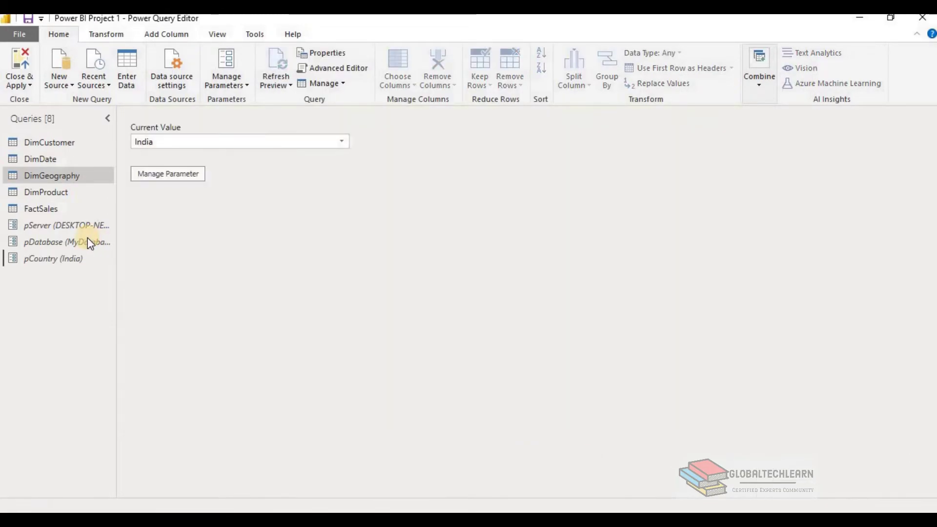
- Review pCountry's current value list unchanged, then return to DimGeography with the Country column selected
{"action": "left_click", "coordinate": [72, 256]}
{"action": "left_click", "coordinate": [72, 256]}
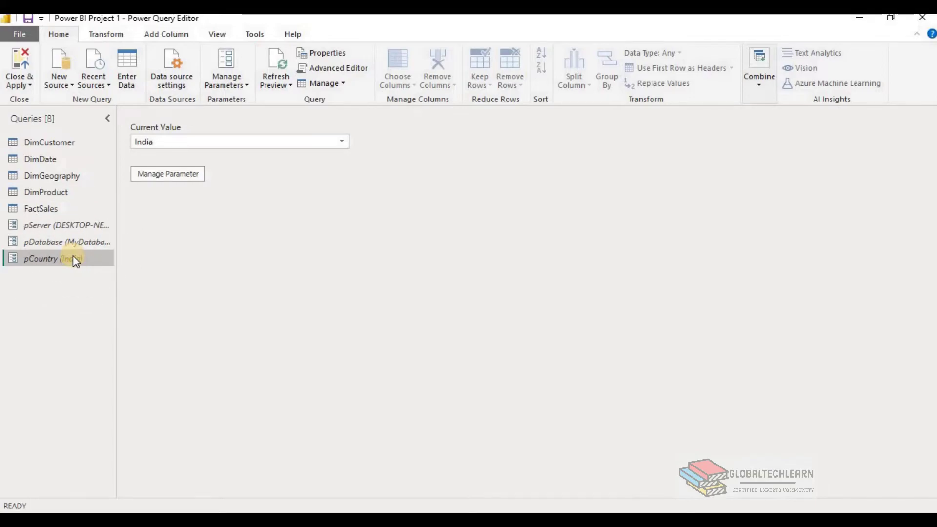
{"action": "left_click", "coordinate": [300, 145]}
{"action": "left_click", "coordinate": [341, 142]}
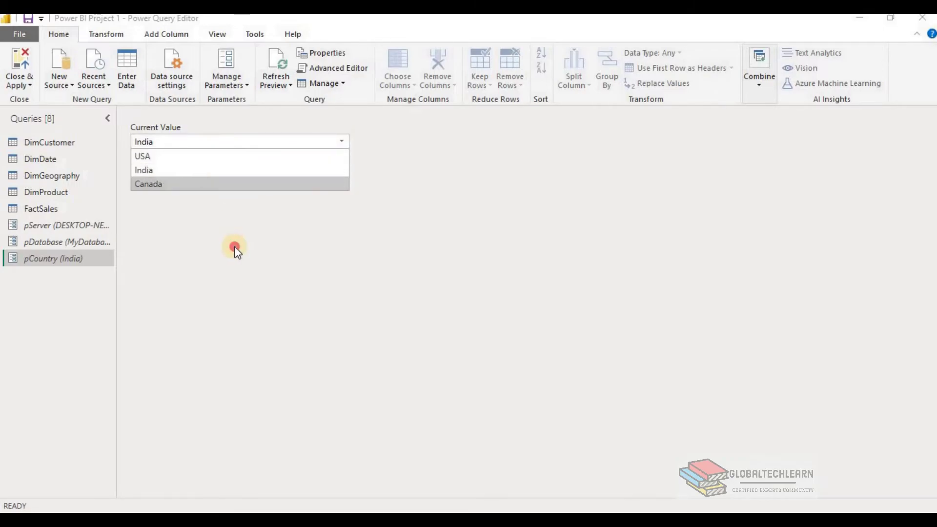
{"action": "left_click", "coordinate": [211, 253]}
{"action": "left_click", "coordinate": [69, 177]}
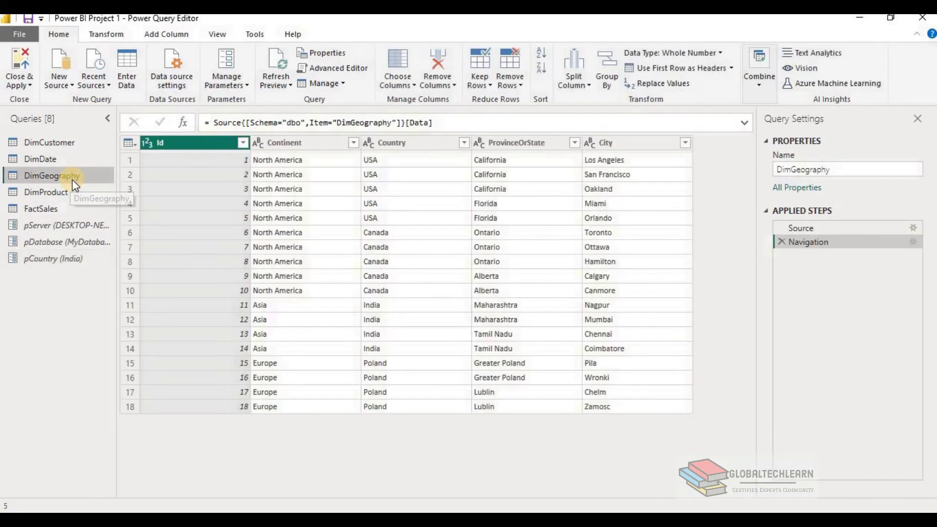
{"action": "left_click", "coordinate": [420, 145]}
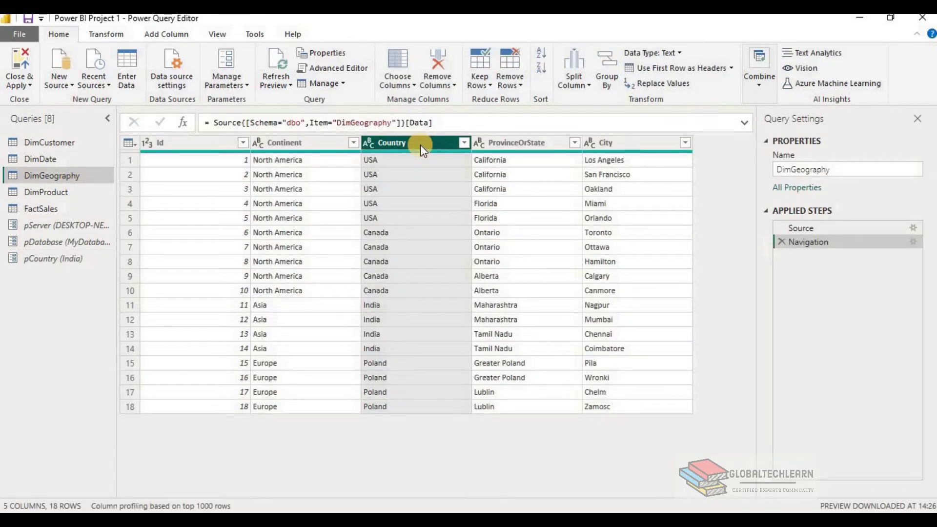
- Filter DimGeography's Country column to Canada only, leaving 5 rows, and expand the formula bar
{"action": "left_click", "coordinate": [465, 143]}
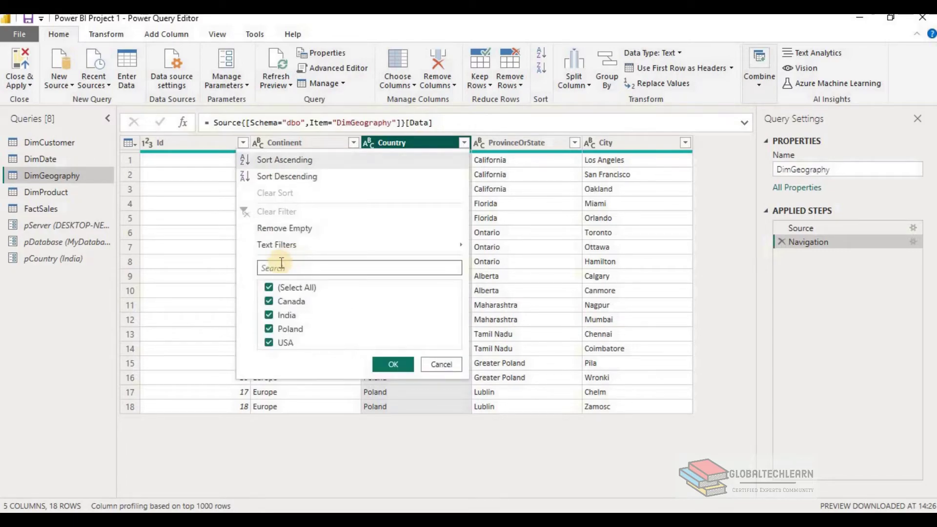
{"action": "left_click", "coordinate": [270, 289]}
{"action": "left_click", "coordinate": [269, 304]}
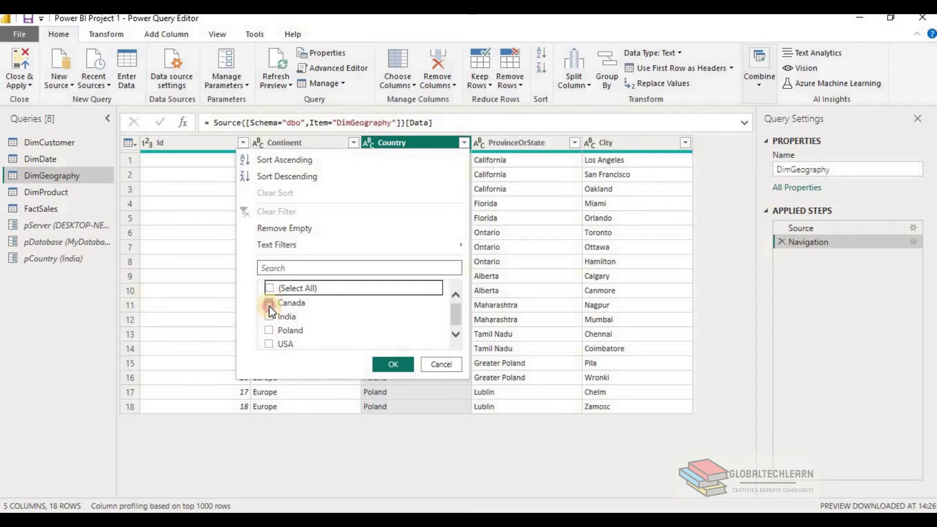
{"action": "left_click", "coordinate": [385, 361]}
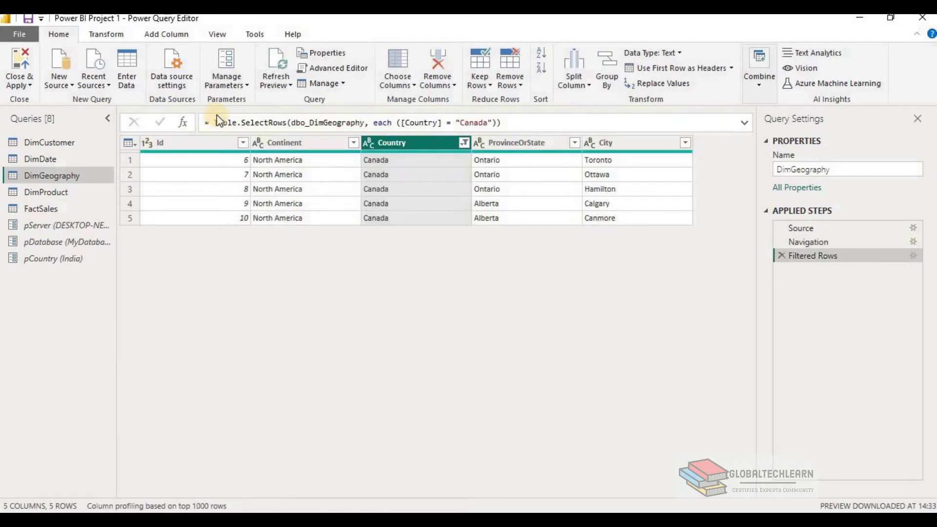
{"action": "left_click", "coordinate": [519, 121]}
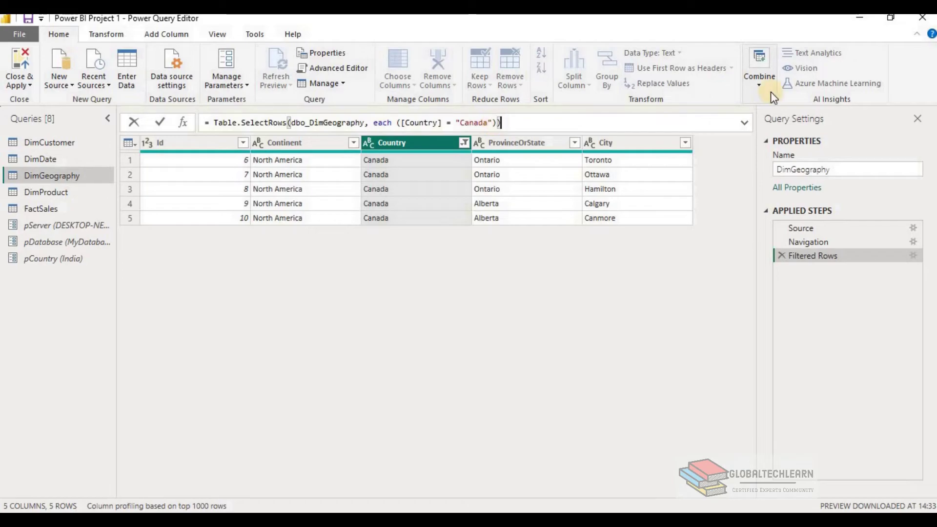
{"action": "left_click", "coordinate": [744, 122]}
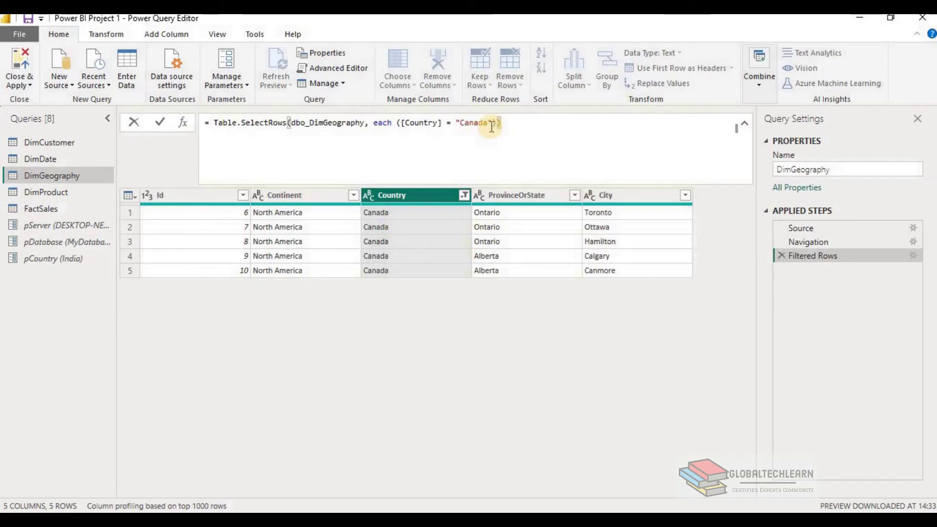
- Replace "Canada" in the filter formula with pCountry so it reads [Country] = pCountry, then open pCountry
{"action": "left_click_drag", "start_coordinate": [493, 122], "coordinate": [457, 122]}
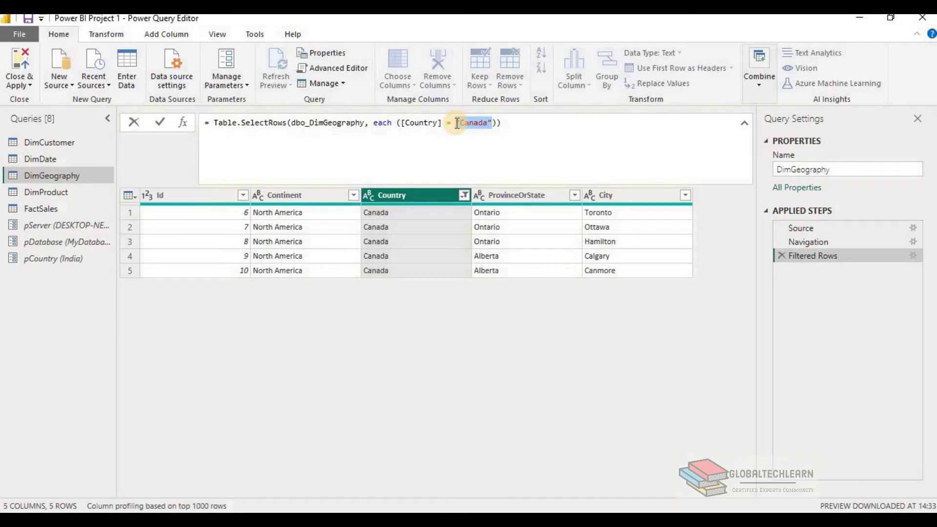
{"action": "key", "text": "BackSpace"}
{"action": "type", "text": "p"}
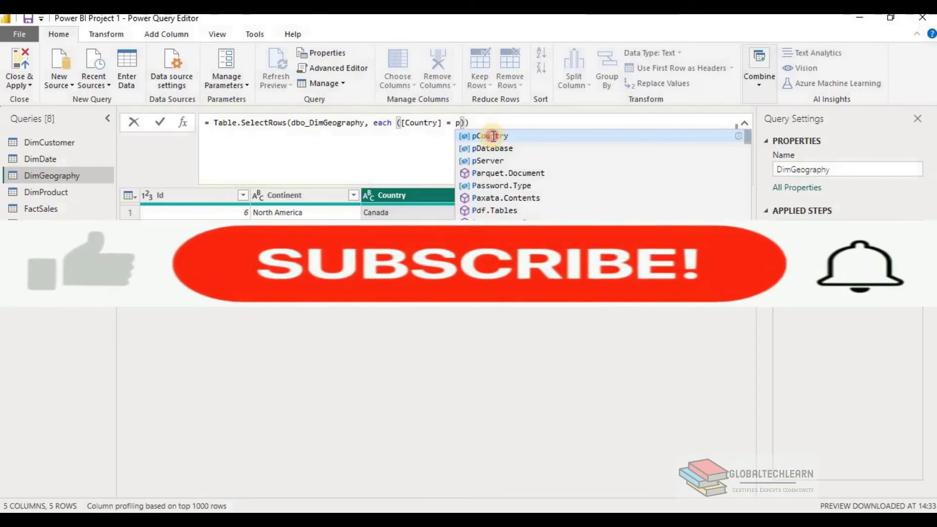
{"action": "left_click", "coordinate": [463, 141]}
{"action": "left_click", "coordinate": [159, 122]}
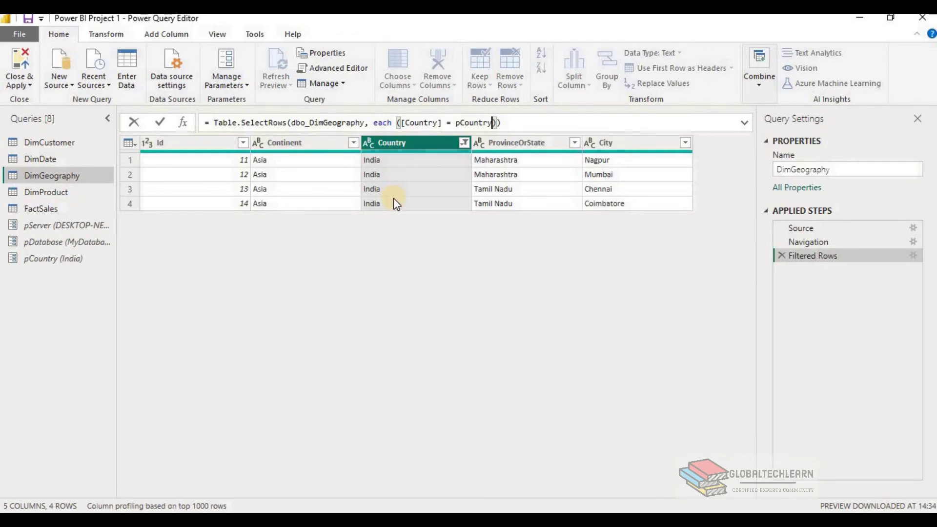
{"action": "left_click", "coordinate": [50, 266]}
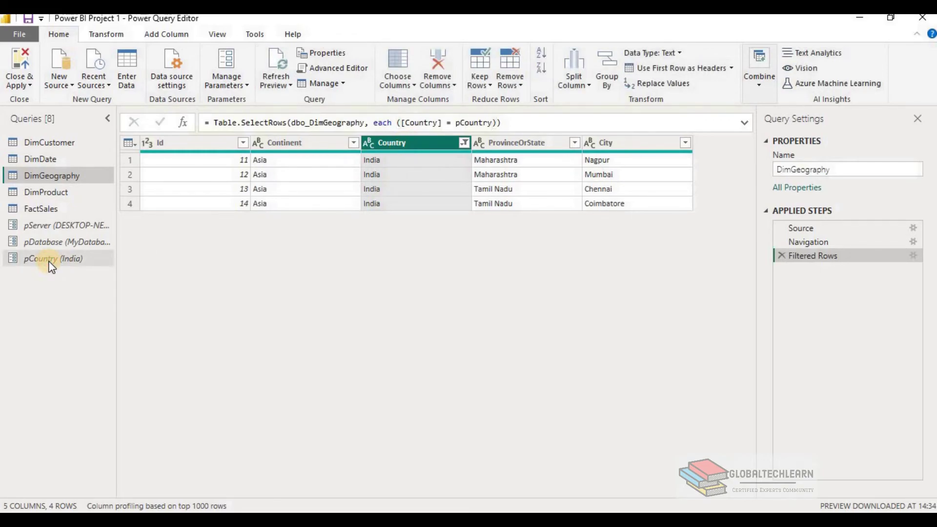
{"action": "left_click", "coordinate": [50, 266]}
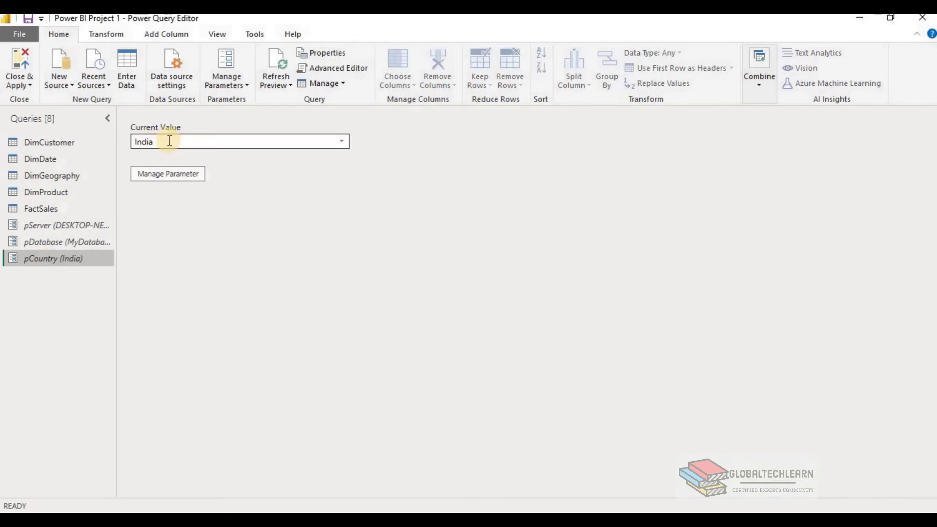
- Set pCountry's current value to USA and confirm DimGeography shows only the five USA rows
{"action": "left_click", "coordinate": [343, 144]}
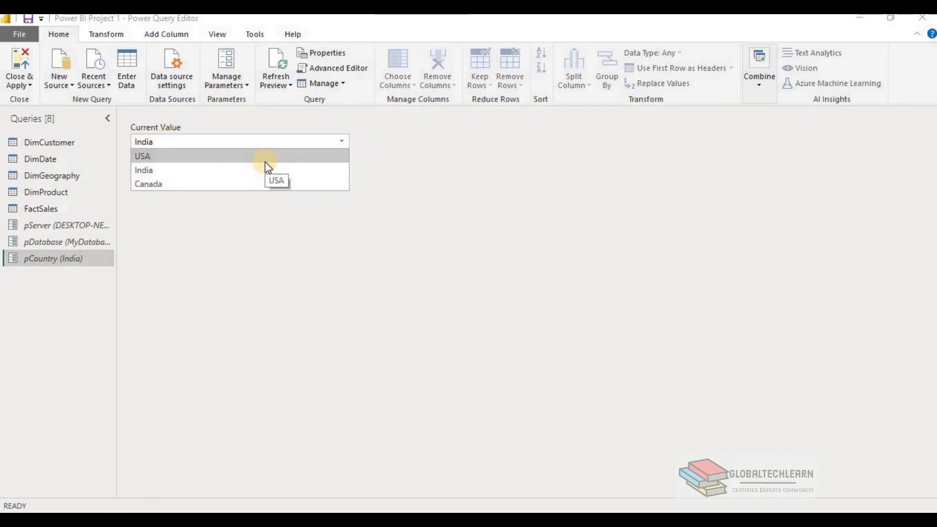
{"action": "left_click", "coordinate": [246, 162]}
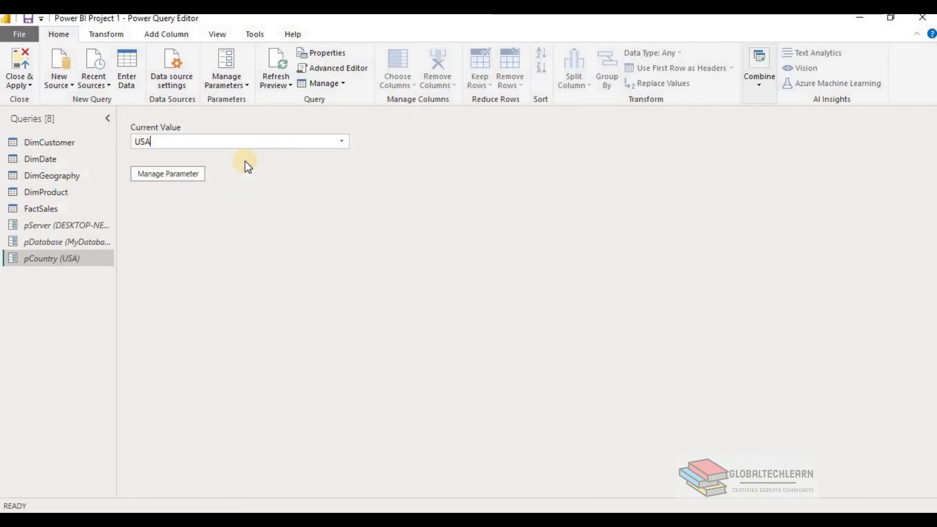
{"action": "left_click", "coordinate": [57, 175]}
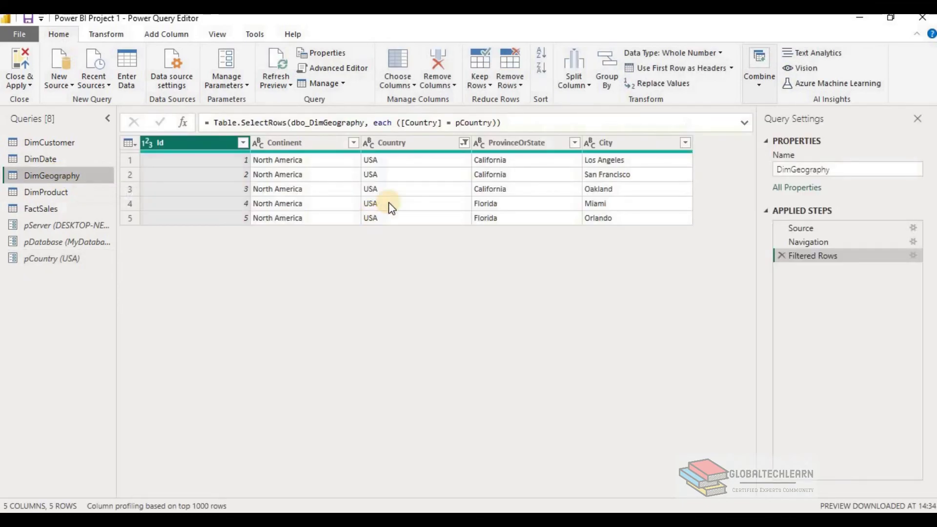
{"action": "left_click", "coordinate": [407, 142]}
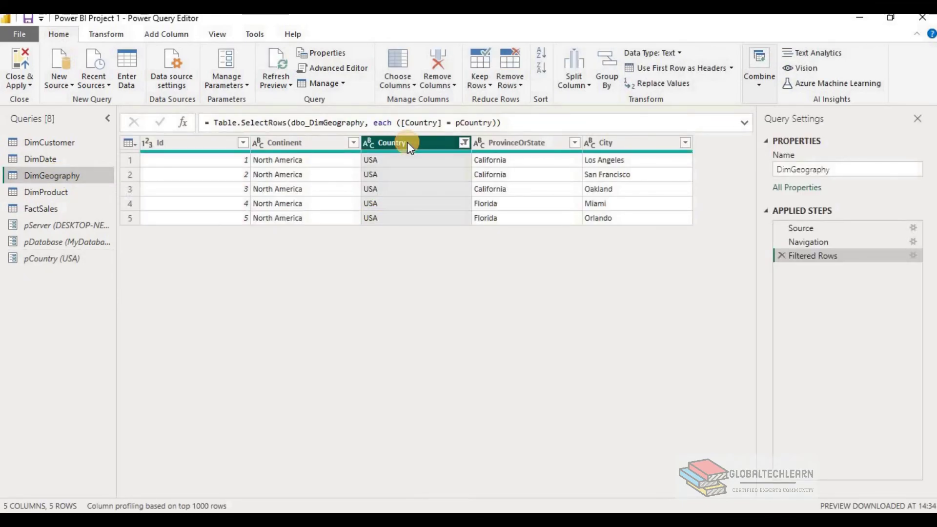